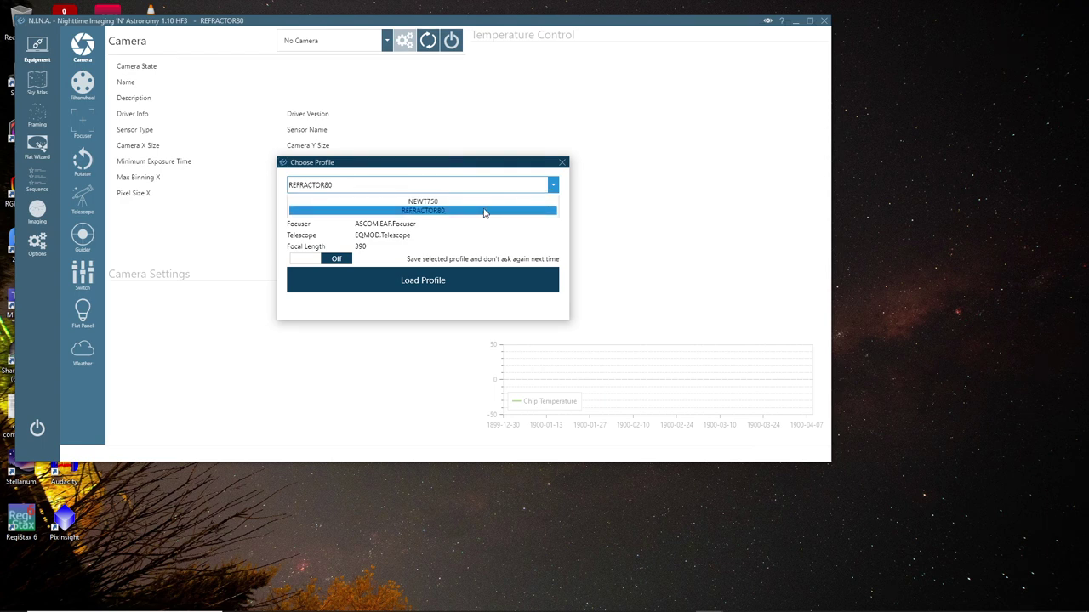
# Load the REFRACTOR80 profile and maximize the application window
pyautogui.click(456, 190)
pyautogui.click(438, 211)
pyautogui.click(436, 288)
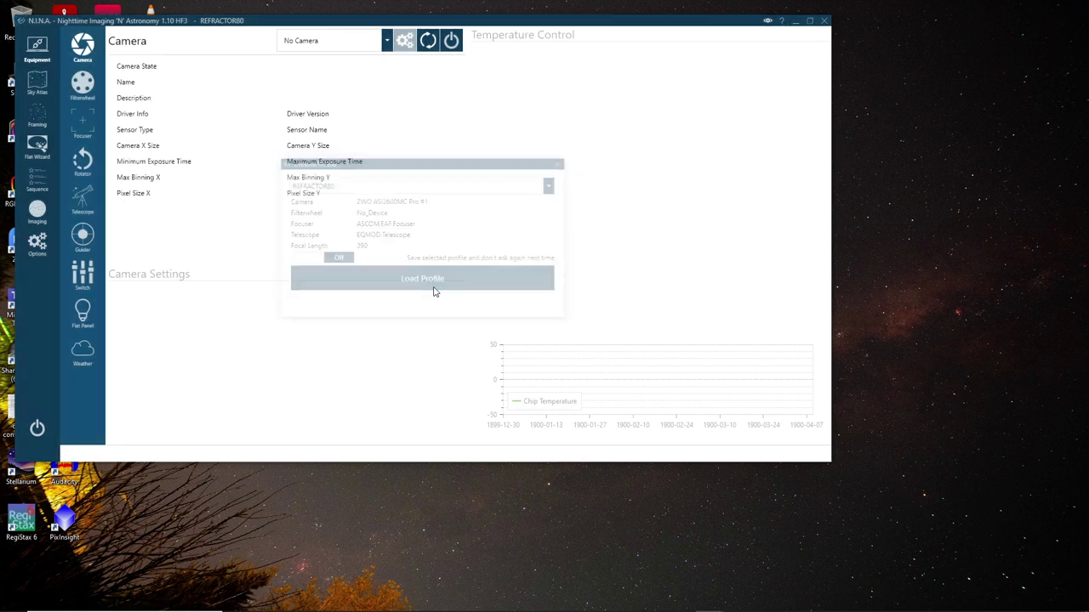
pyautogui.click(810, 21)
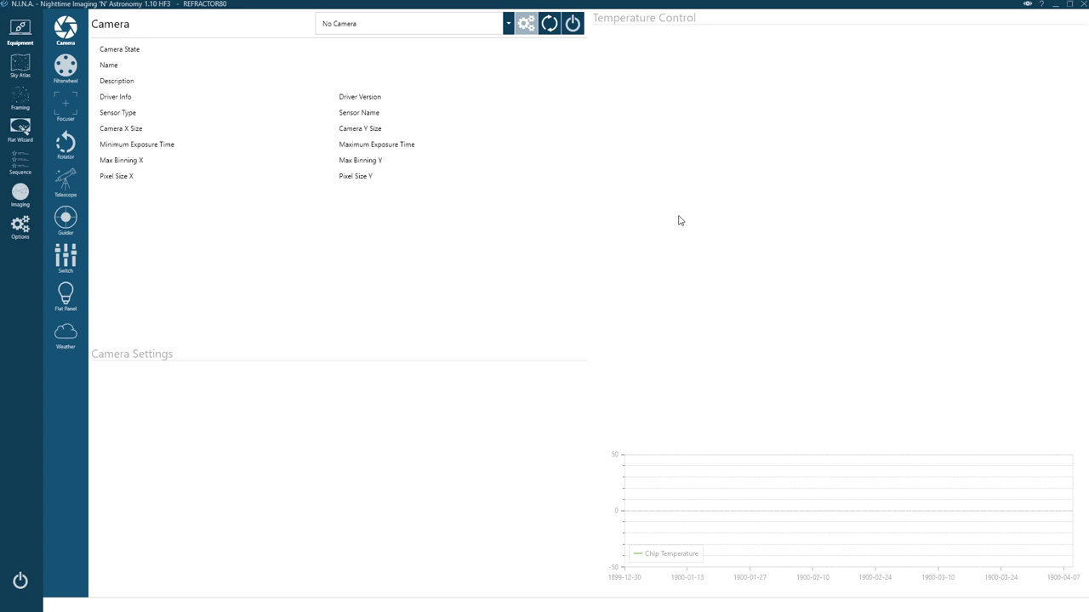
# Review the NEWT750 and REFRACTOR80 entries in the profile options and glance at the equipment and imaging options
pyautogui.click(20, 228)
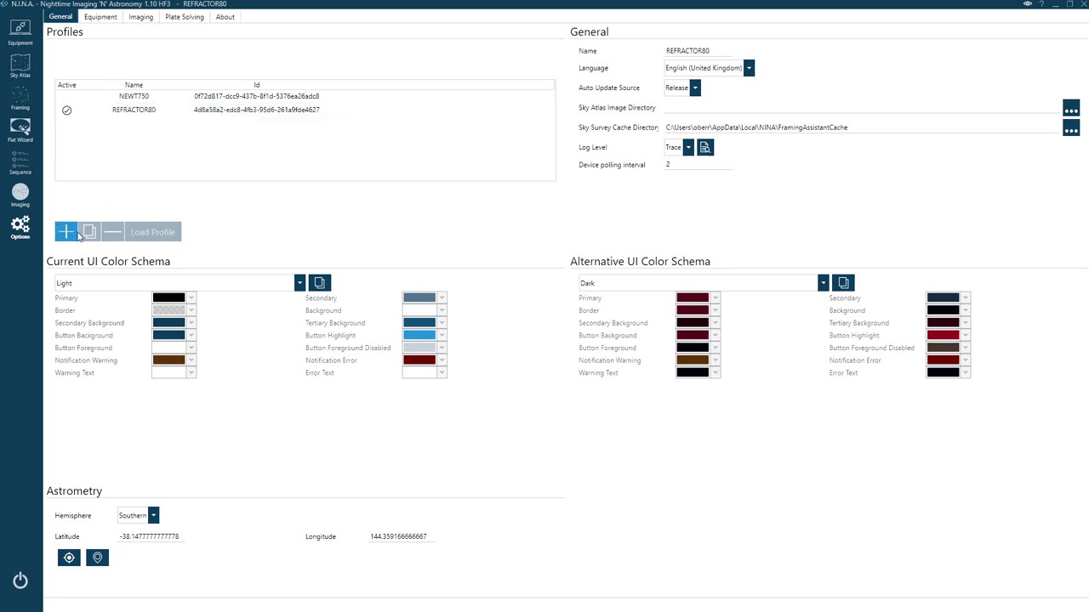
pyautogui.click(151, 110)
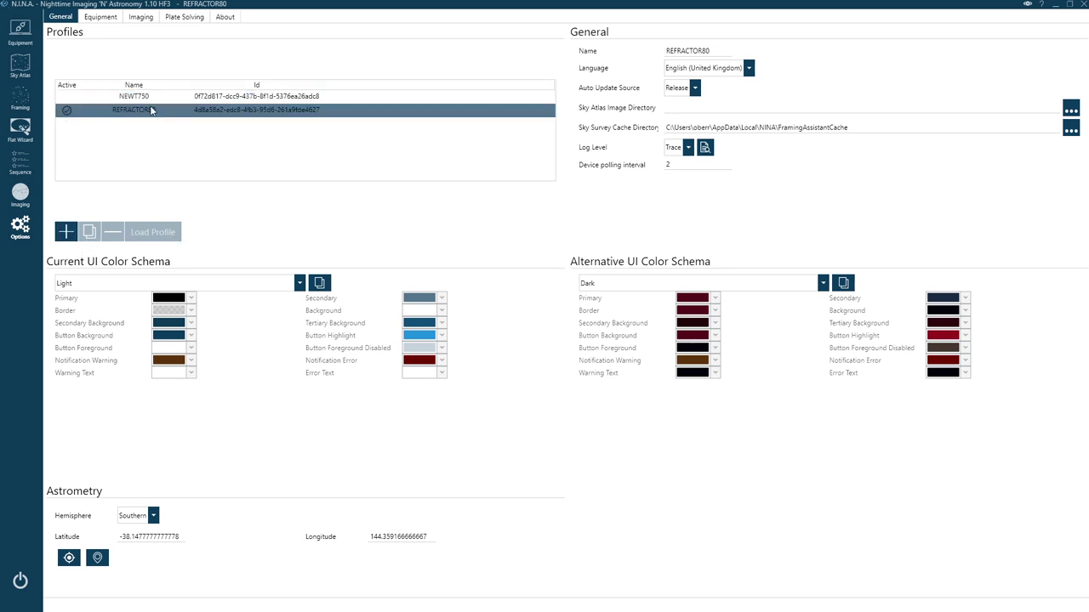
pyautogui.click(100, 16)
pyautogui.click(141, 16)
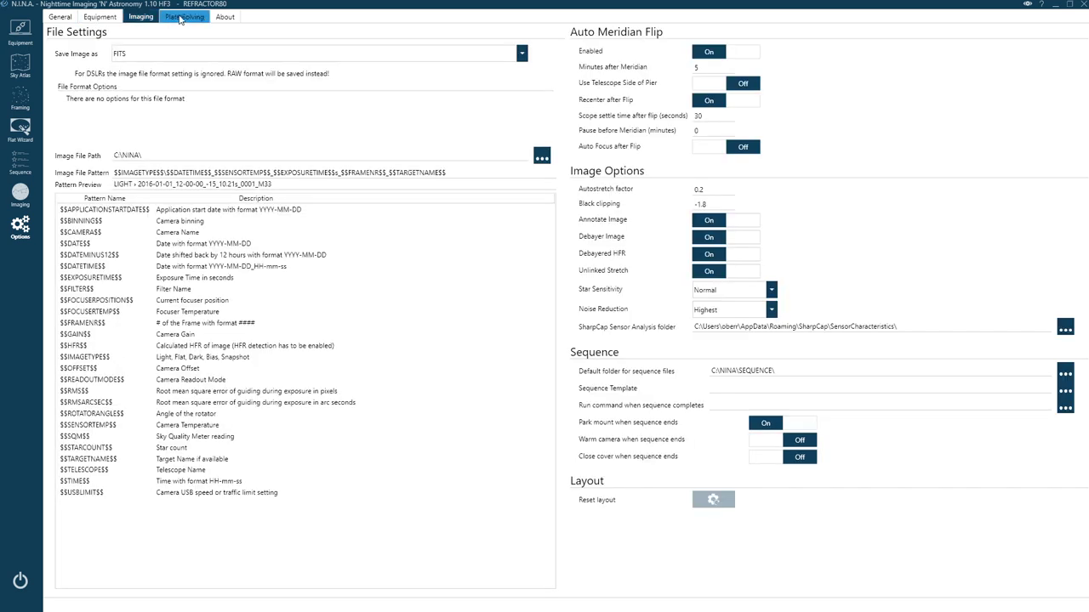
pyautogui.click(60, 17)
pyautogui.click(125, 97)
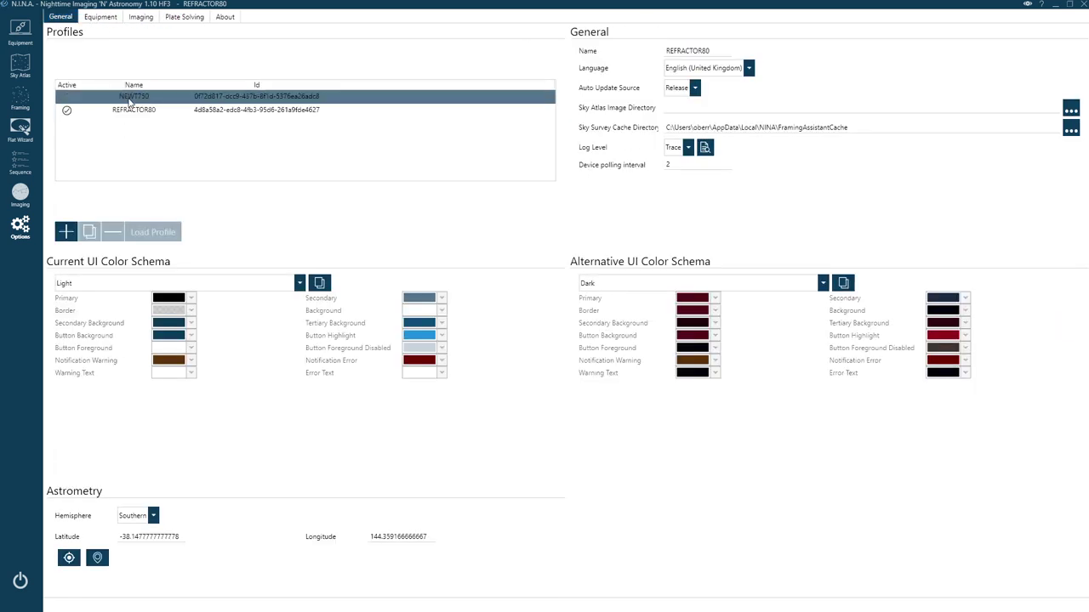
pyautogui.click(135, 112)
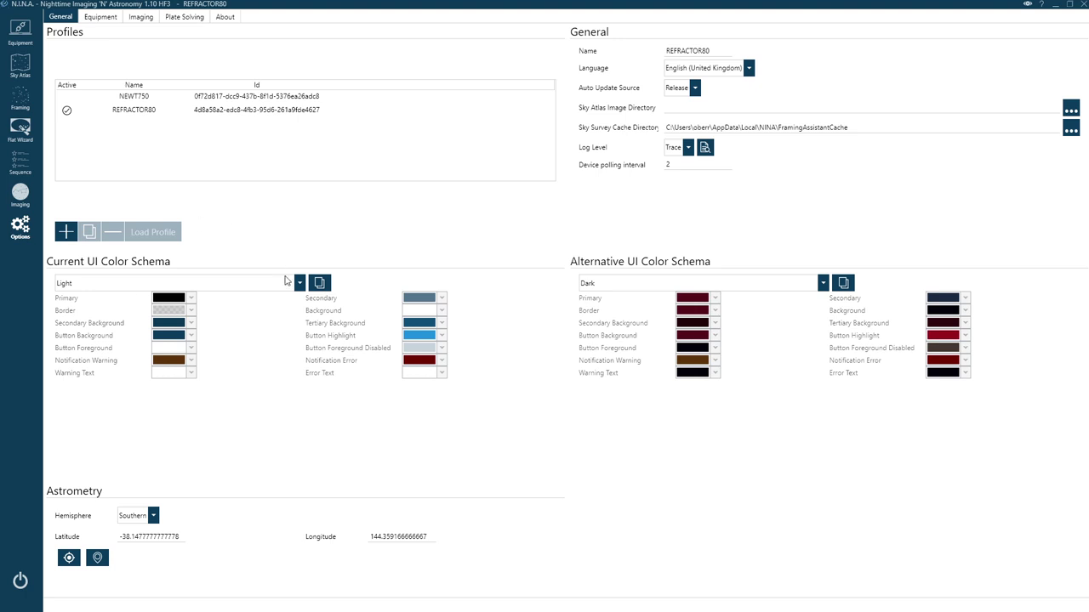
# Examine the profile's equipment options, including the telescope focal length and the advanced focuser settings
pyautogui.click(102, 18)
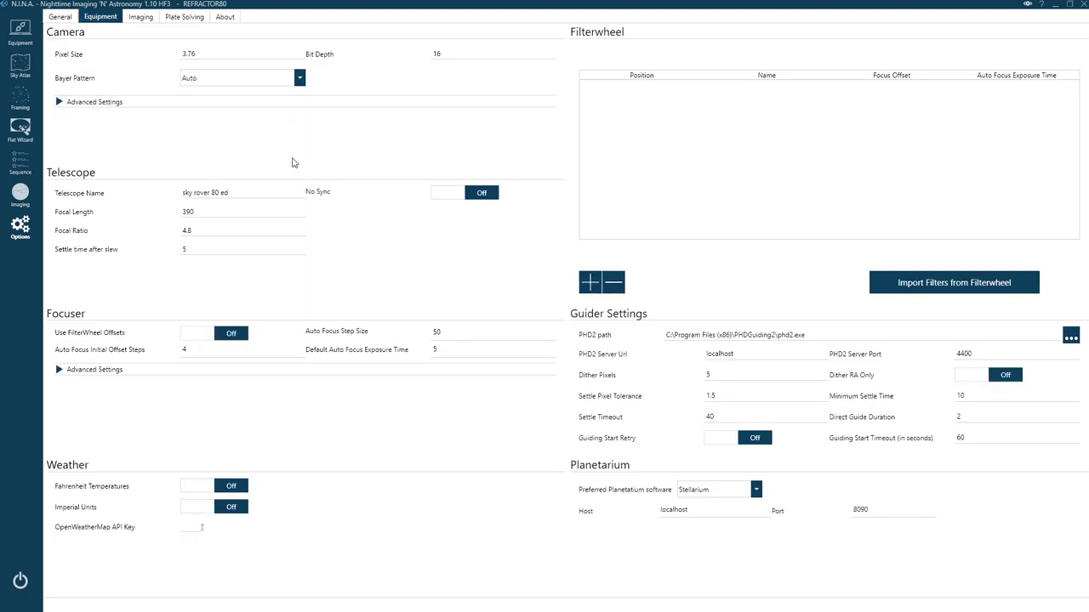
pyautogui.click(206, 213)
pyautogui.click(60, 373)
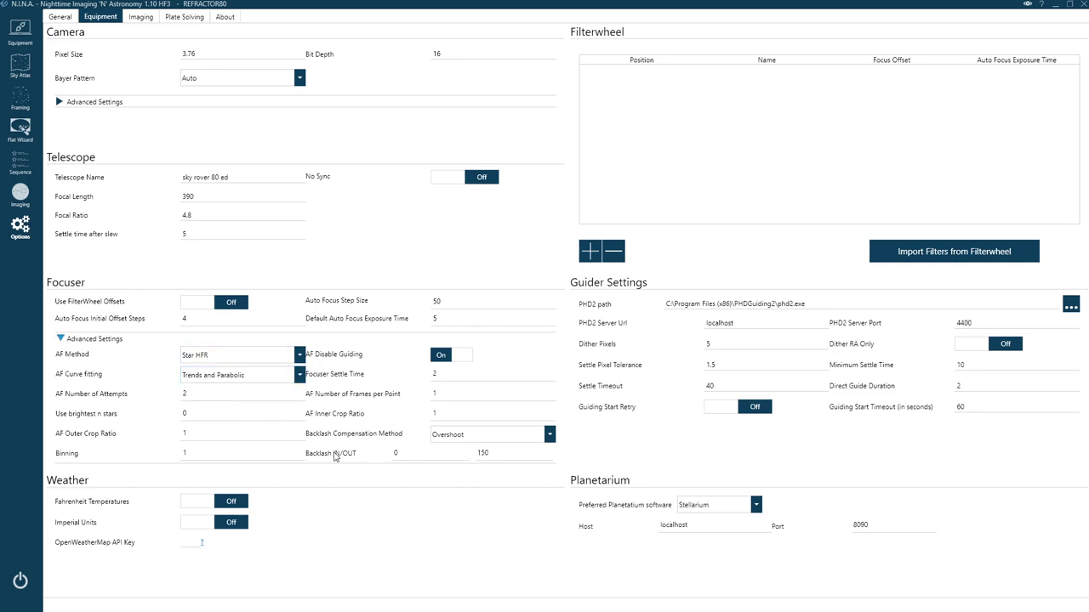
pyautogui.moveTo(350, 439)
pyautogui.click(60, 340)
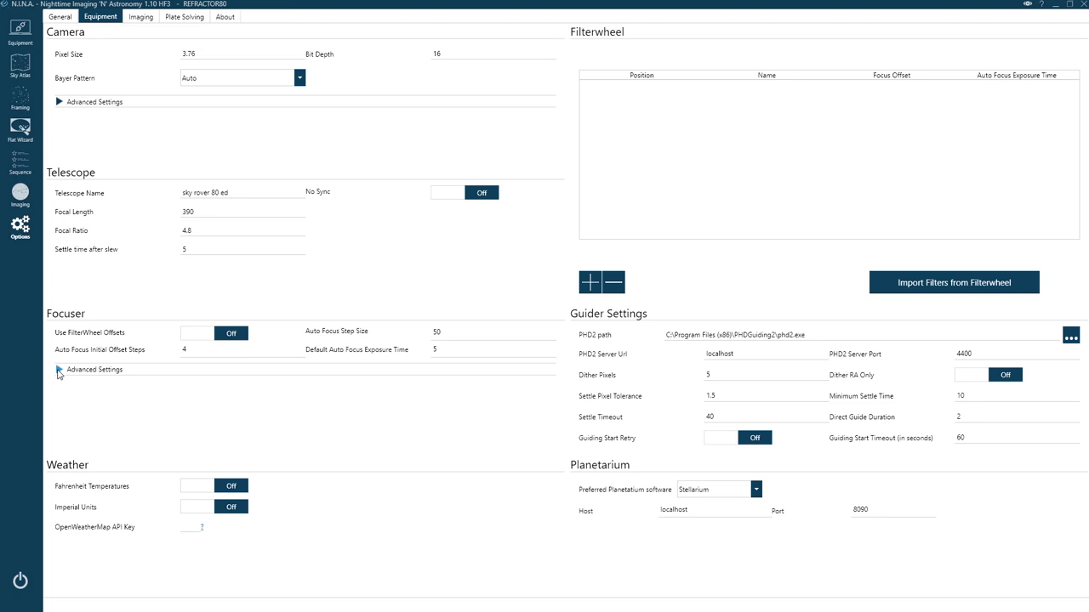
pyautogui.click(59, 370)
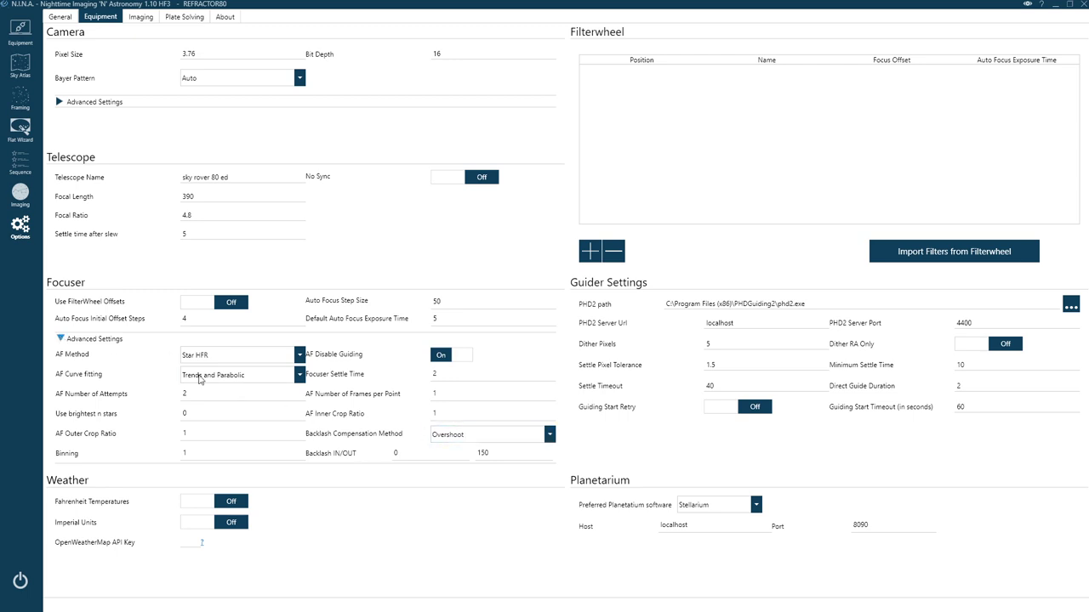
pyautogui.click(60, 339)
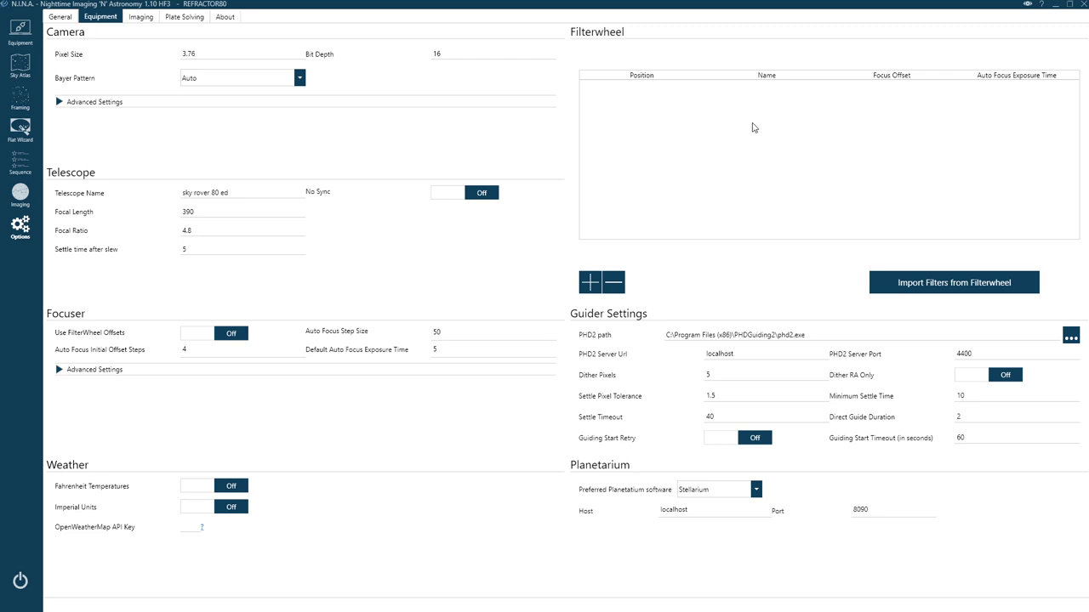
# Examine the imaging options and the ASTAP settings in the plate solving options
pyautogui.click(142, 18)
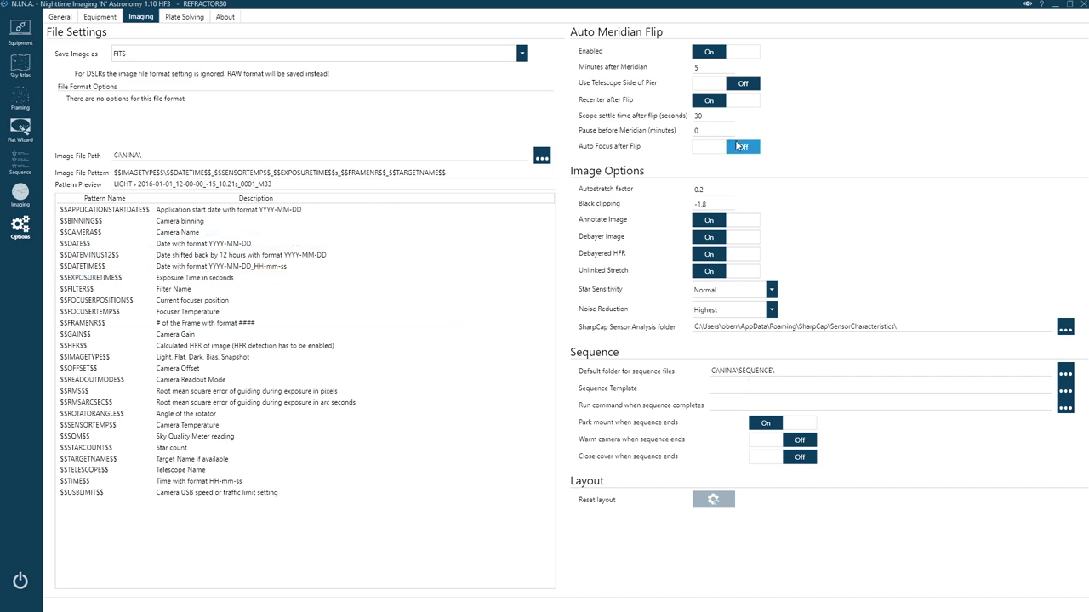
pyautogui.click(185, 22)
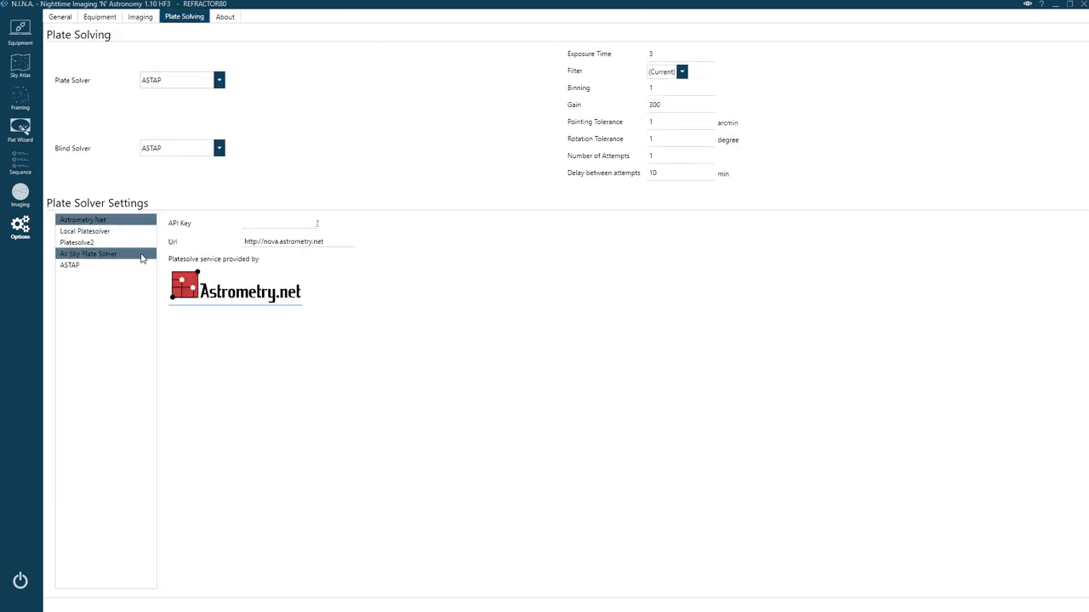
pyautogui.click(71, 266)
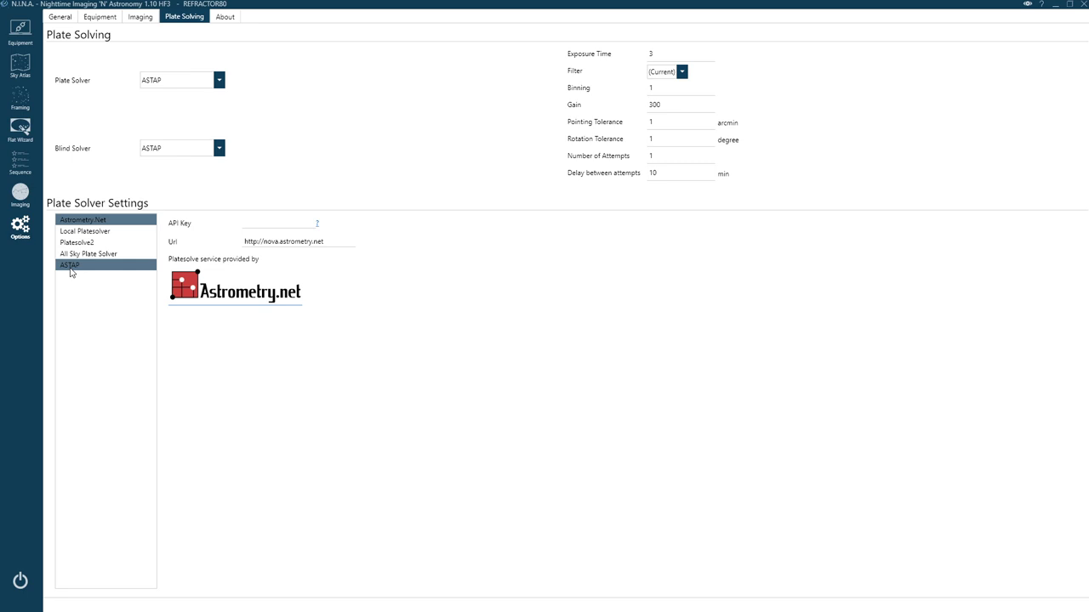
pyautogui.click(76, 268)
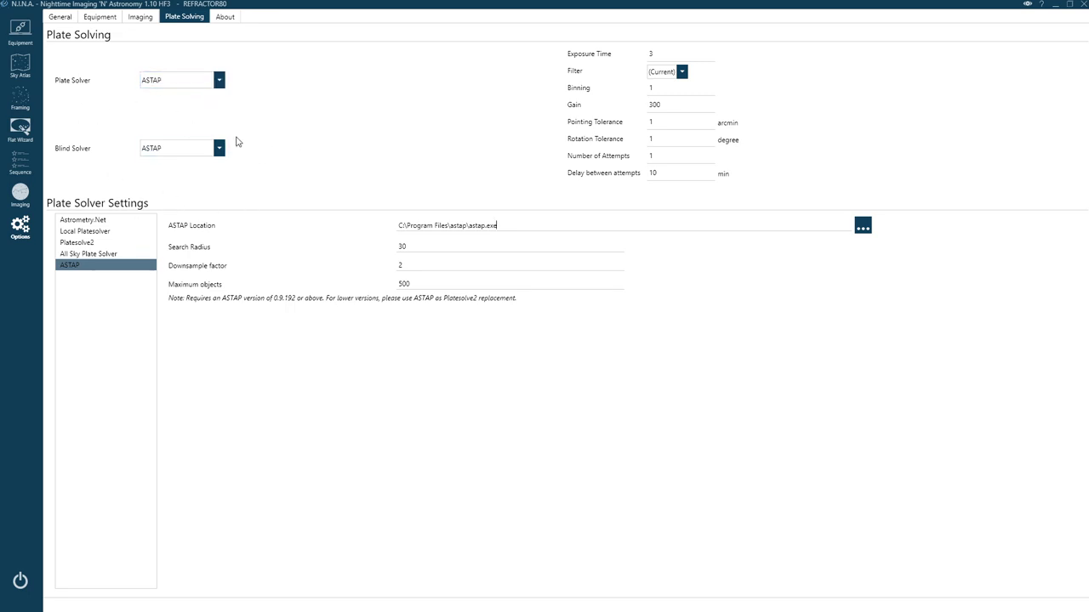
# Look over the application information and option pages again, ending with the NEWT750 and REFRACTOR80 entries in the profile list
pyautogui.click(221, 18)
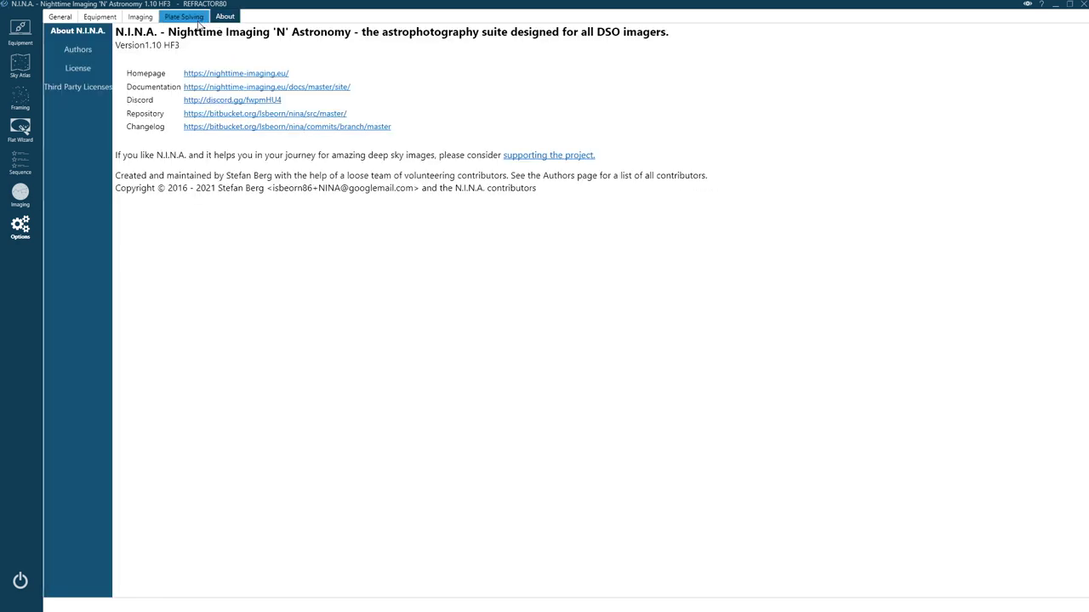
pyautogui.click(182, 18)
pyautogui.click(140, 17)
pyautogui.click(100, 17)
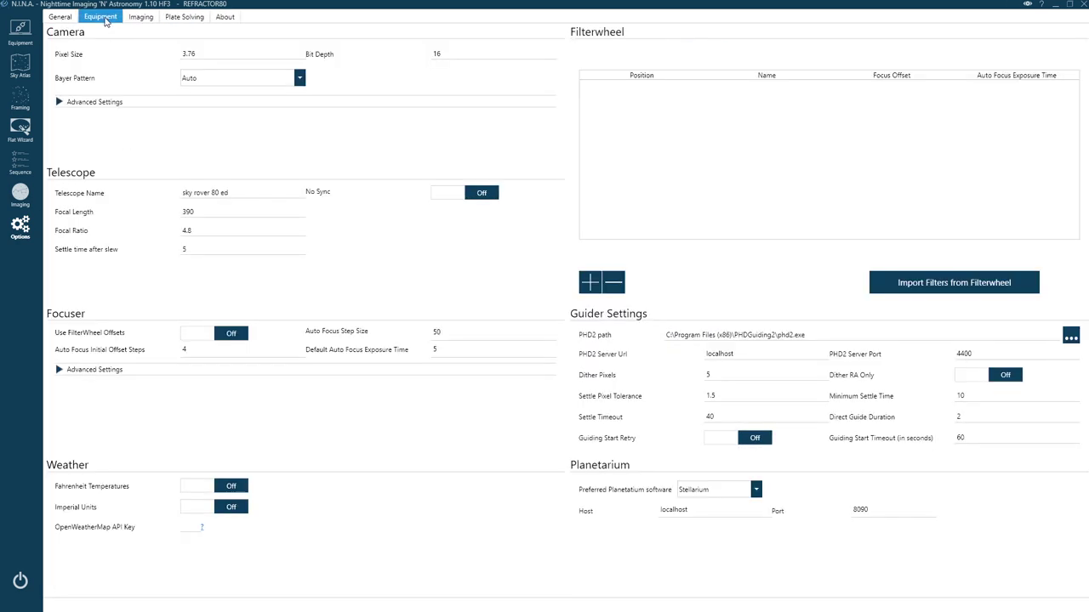
pyautogui.click(60, 17)
pyautogui.click(168, 98)
pyautogui.click(168, 111)
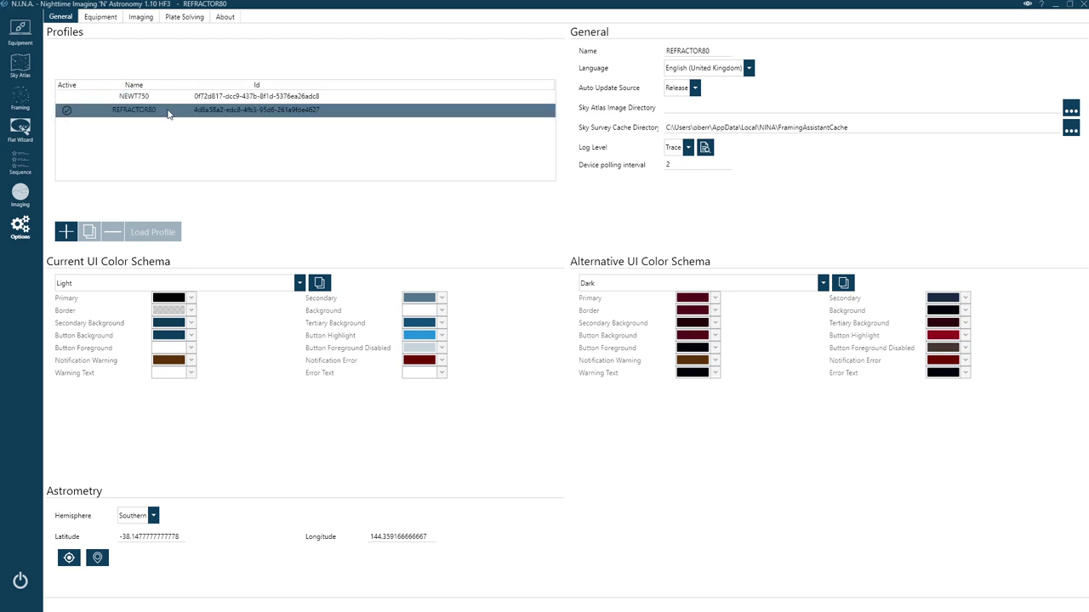
pyautogui.click(165, 97)
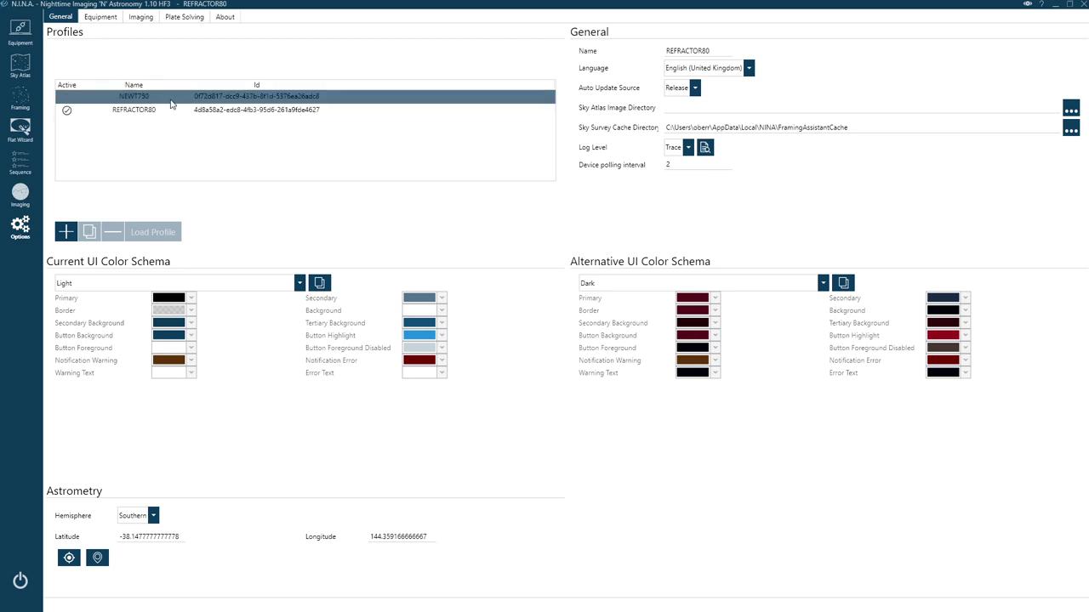
pyautogui.click(168, 110)
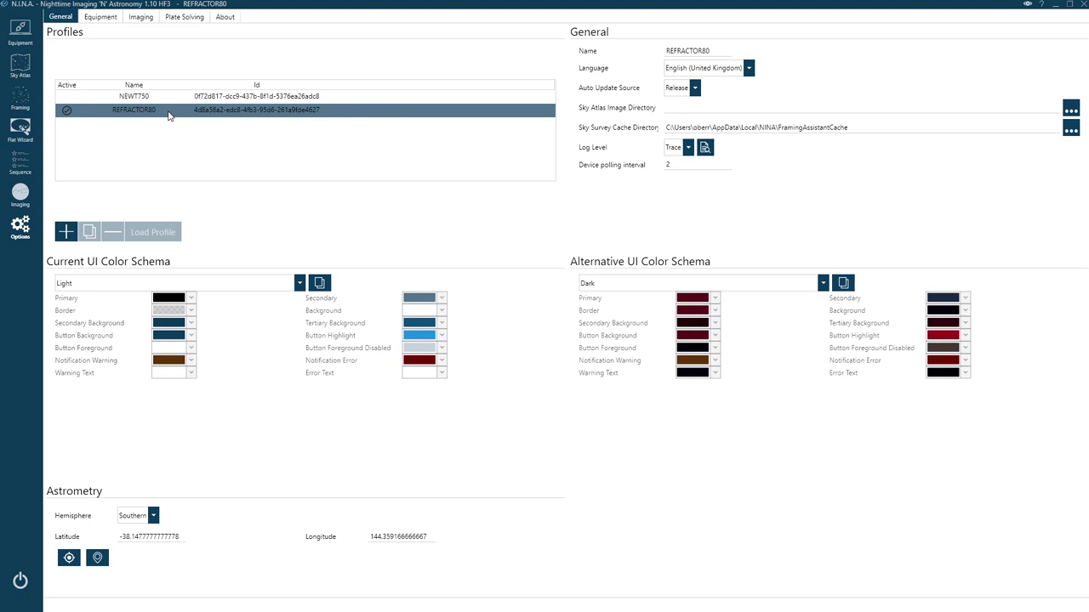
pyautogui.click(153, 98)
pyautogui.click(156, 109)
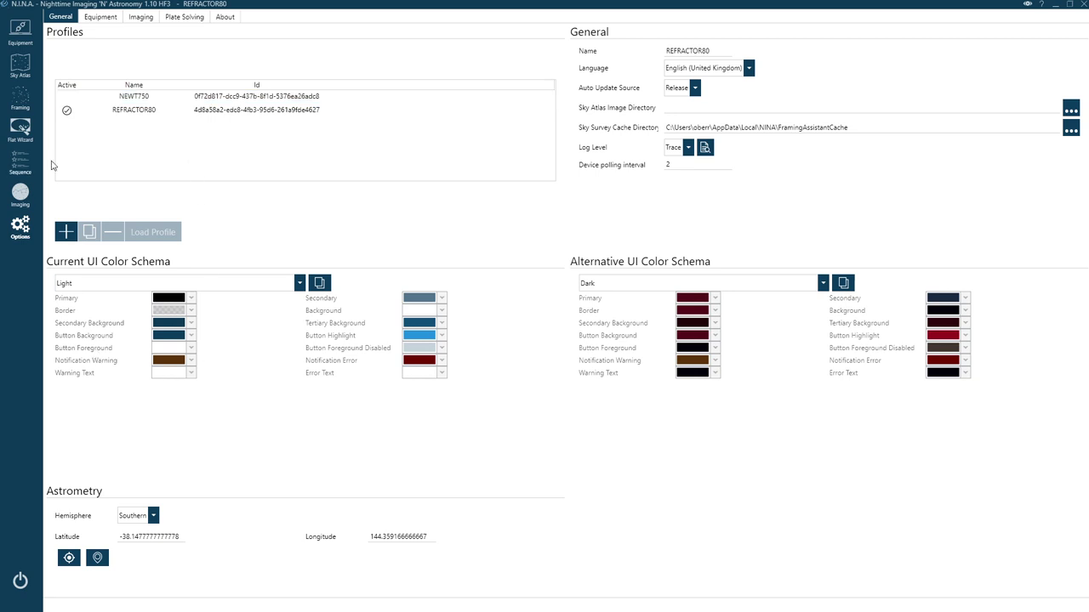
# Check the device choices on the camera, focuser, telescope and guider equipment pages
pyautogui.click(21, 31)
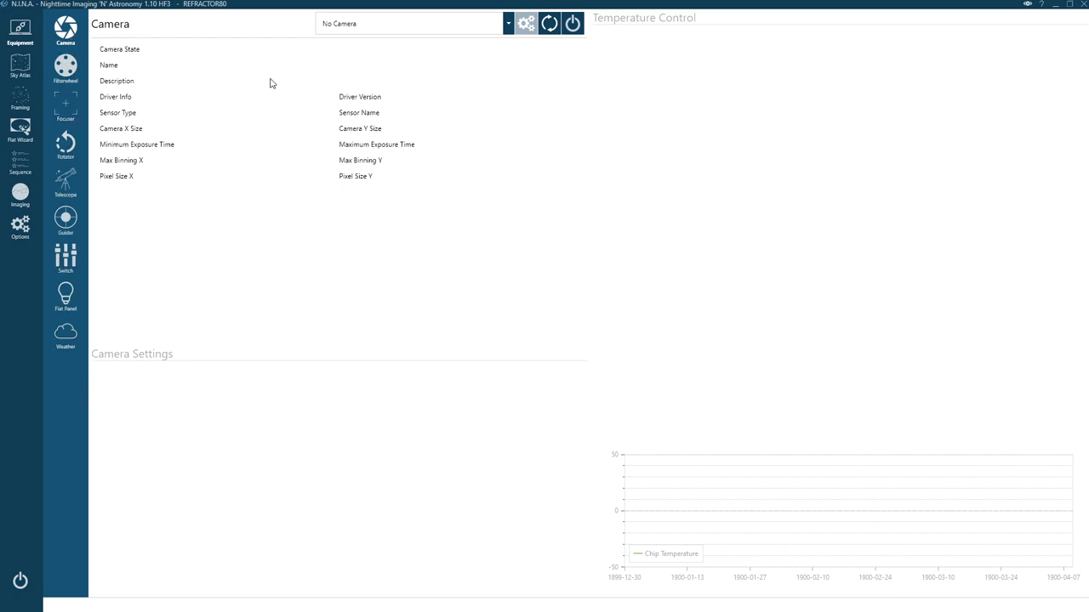
pyautogui.click(507, 24)
pyautogui.click(587, 88)
pyautogui.click(64, 105)
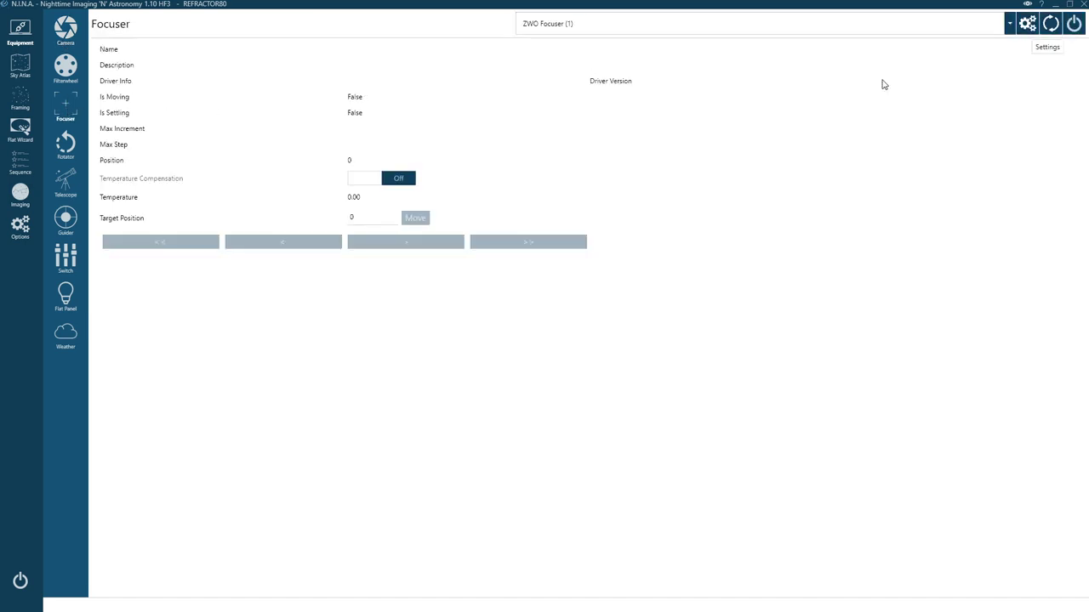
pyautogui.click(64, 189)
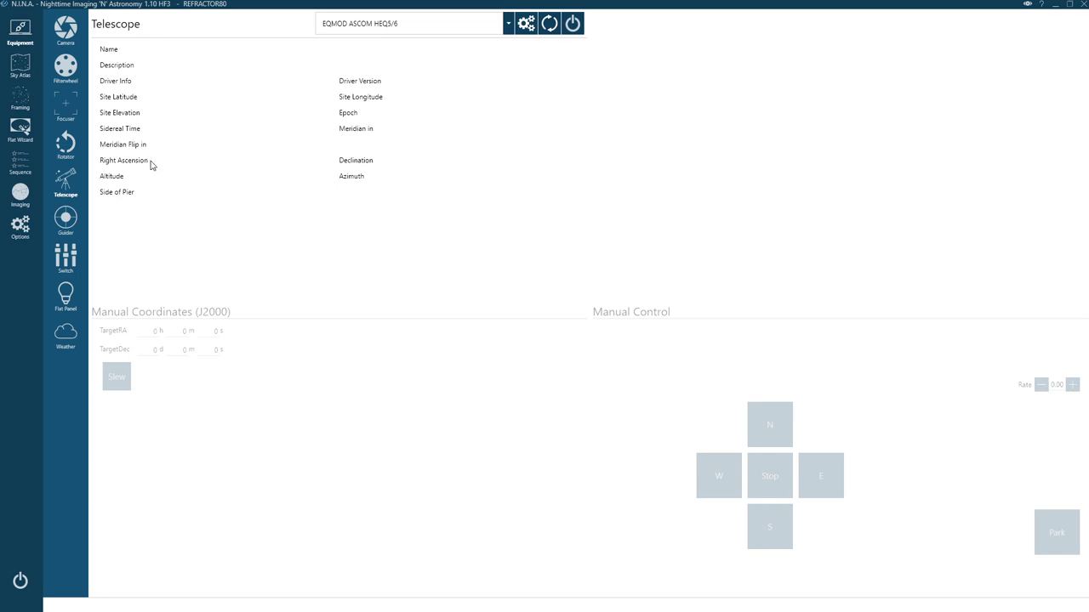
pyautogui.click(65, 219)
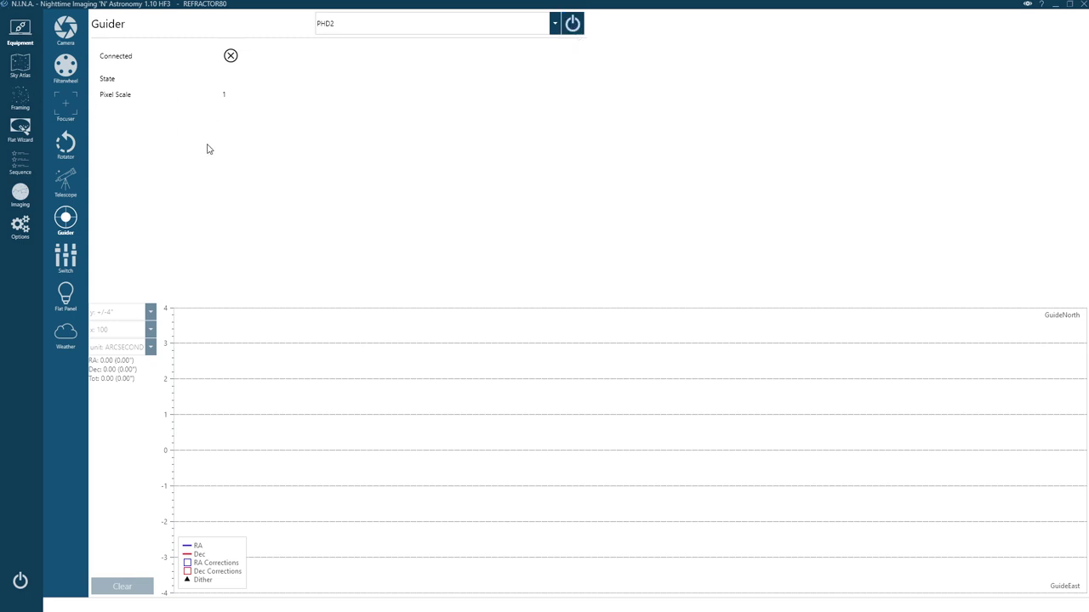
# Search the Sky Atlas for HELIX
pyautogui.click(21, 68)
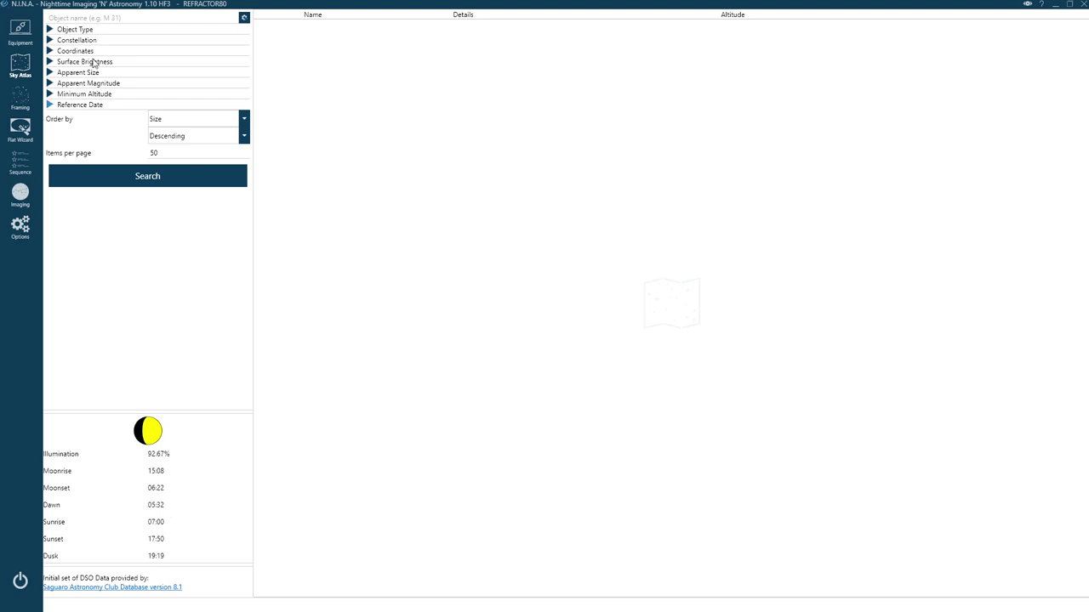
pyautogui.write('HELIX')
pyautogui.press('Return')
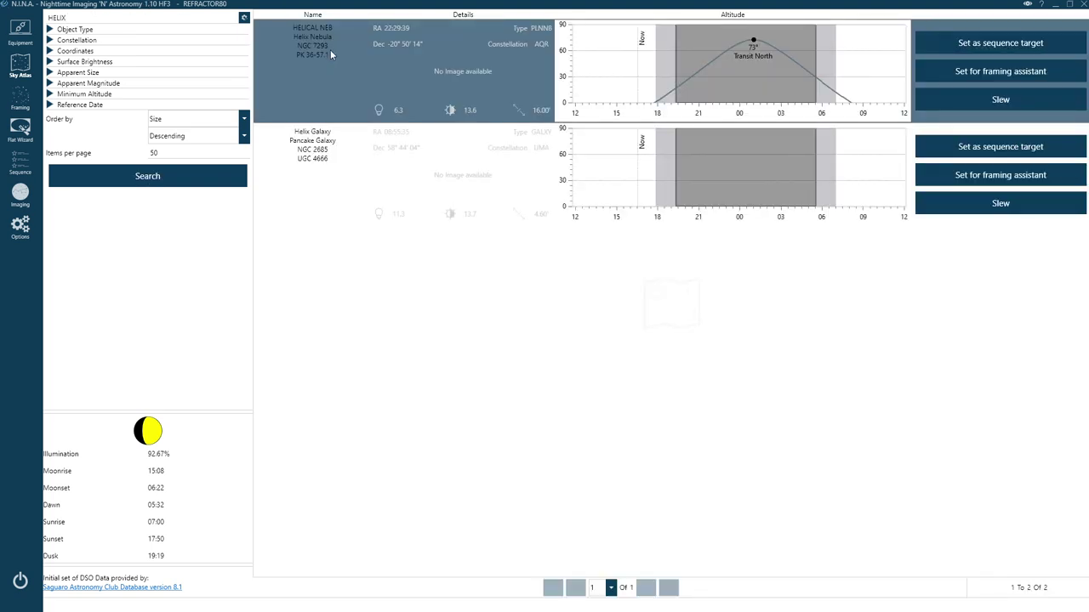
# Send the Helix Nebula (NGC 7293) to the framing assistant and fit the sky survey image to the view
pyautogui.click(330, 50)
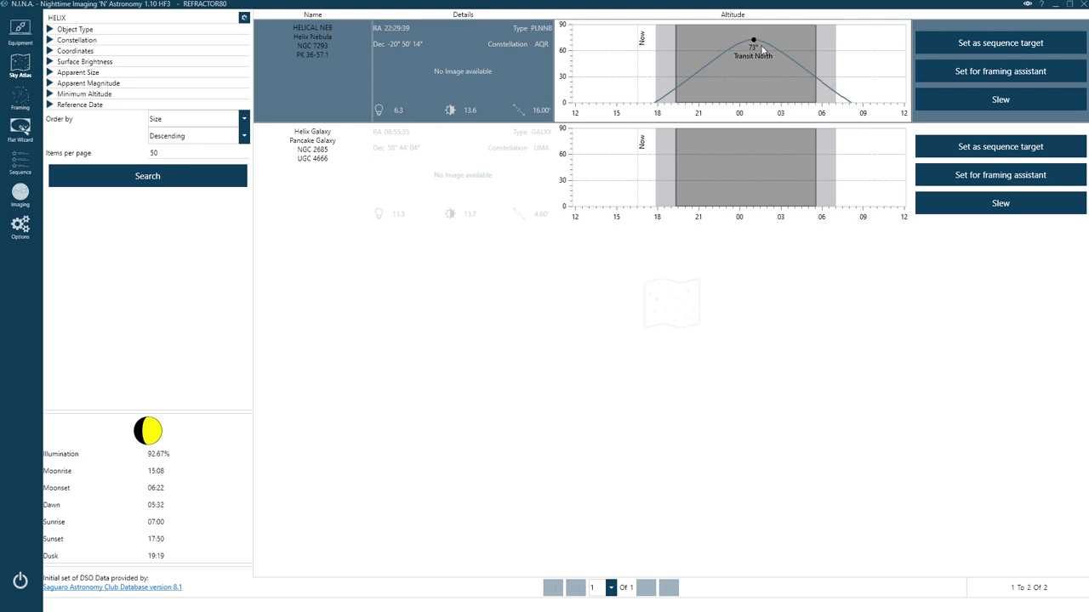
pyautogui.click(987, 78)
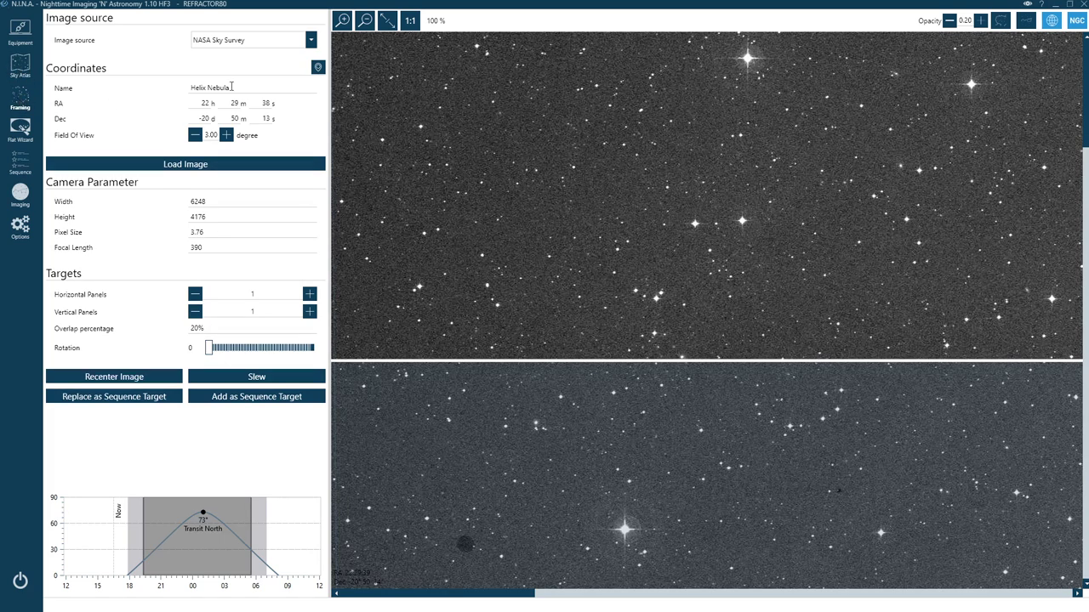
pyautogui.click(388, 26)
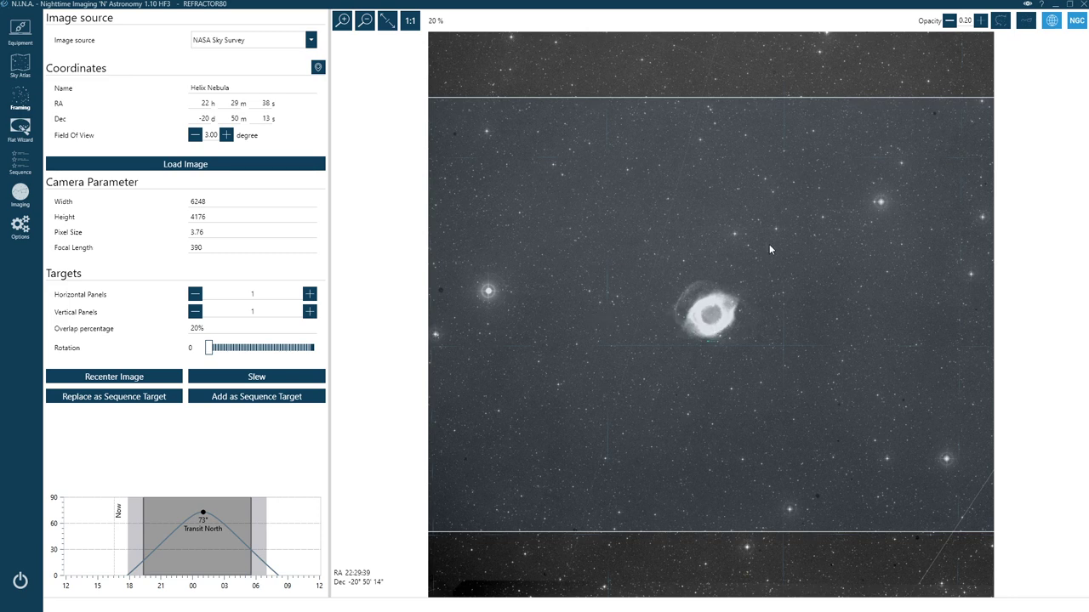
# Try a mosaic of 2 horizontal and 2 vertical panels over the Helix Nebula and return both counts to 1
pyautogui.click(308, 294)
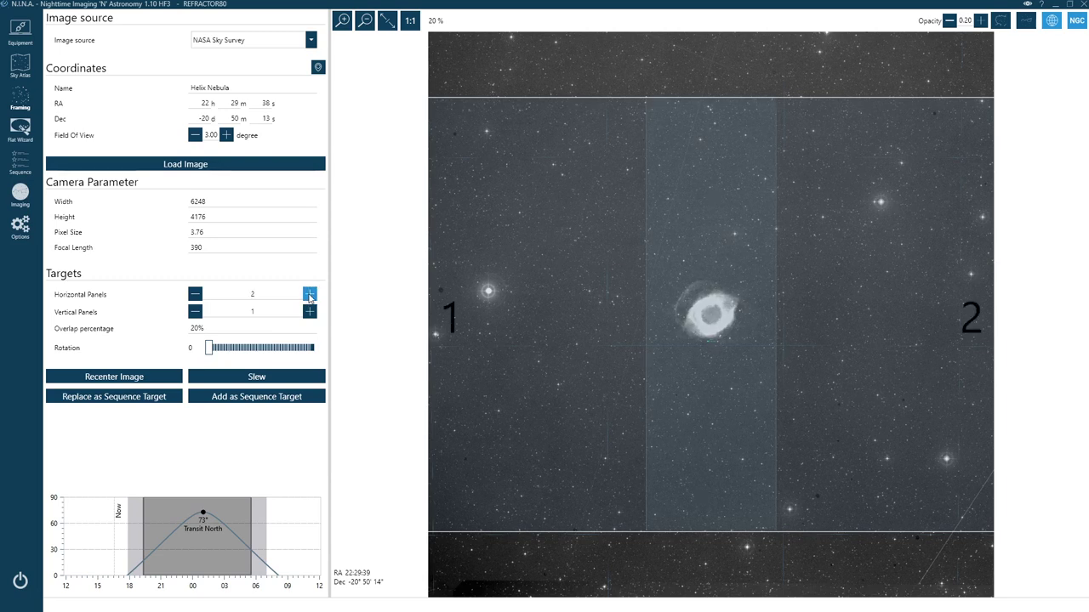
pyautogui.click(310, 312)
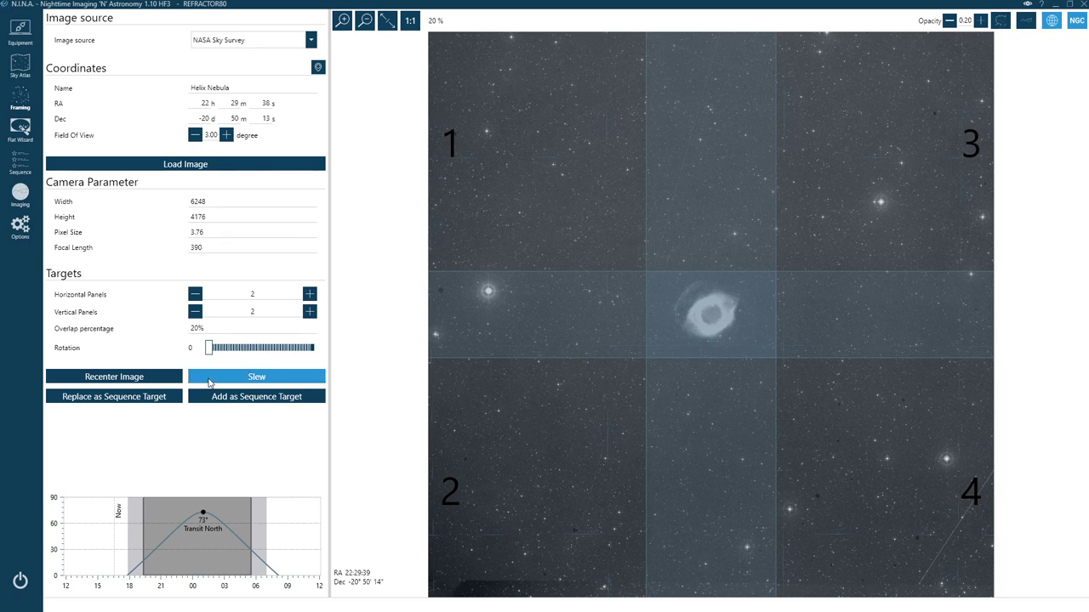
pyautogui.click(194, 294)
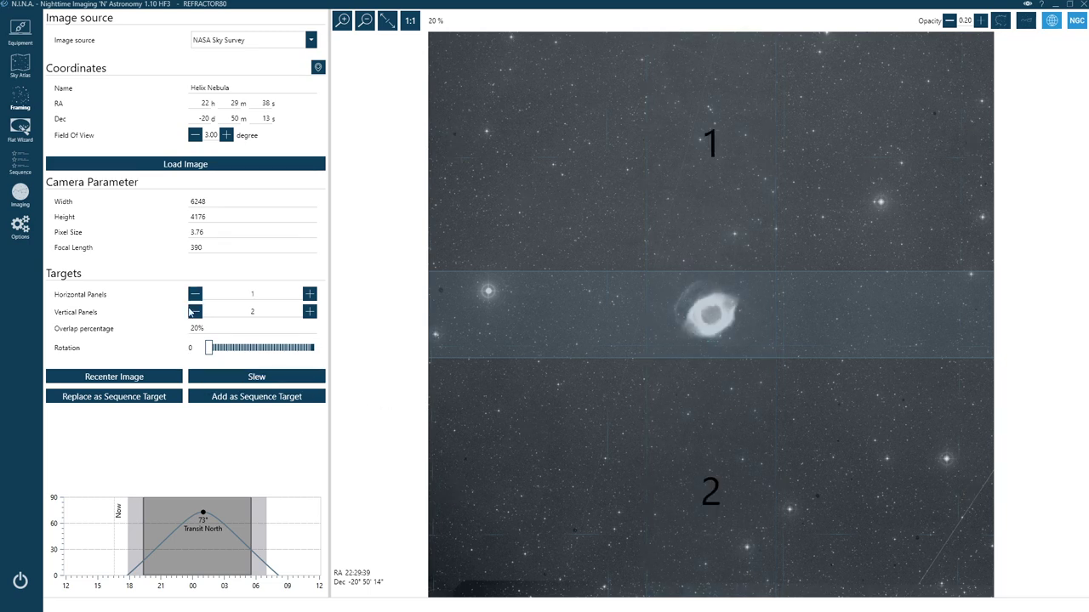
pyautogui.click(195, 312)
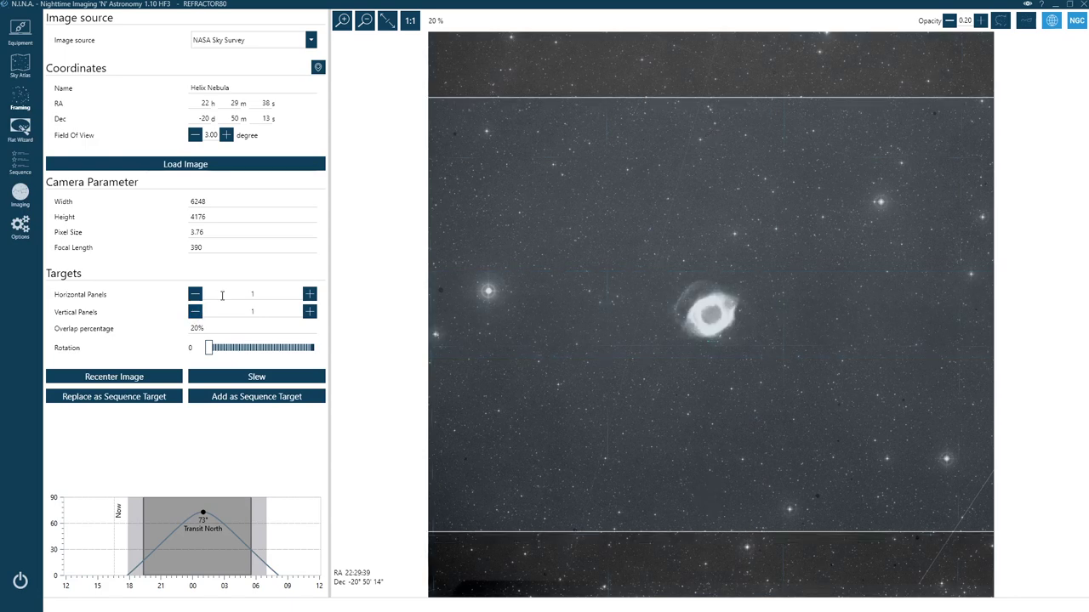
# Add the framed Helix Nebula as a new target in the sequence
pyautogui.click(210, 201)
pyautogui.click(255, 401)
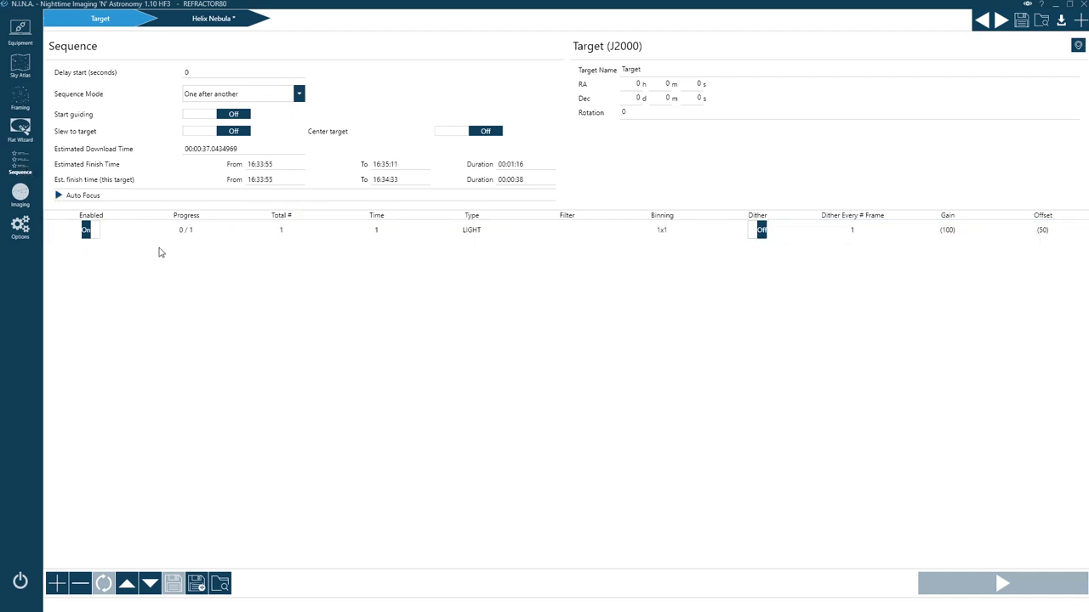
pyautogui.moveTo(95, 23)
pyautogui.moveTo(211, 26)
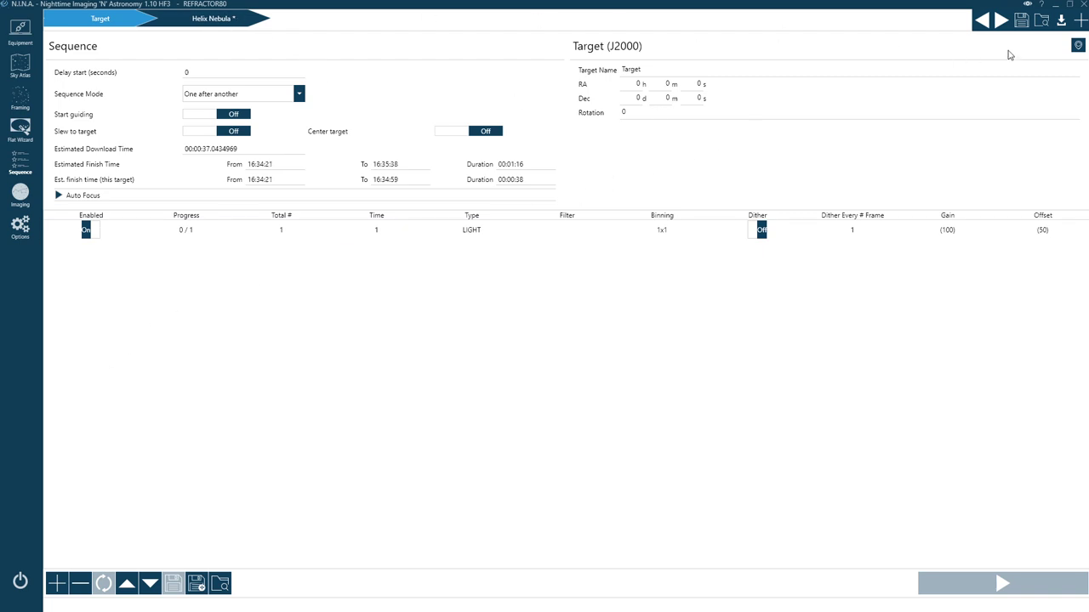
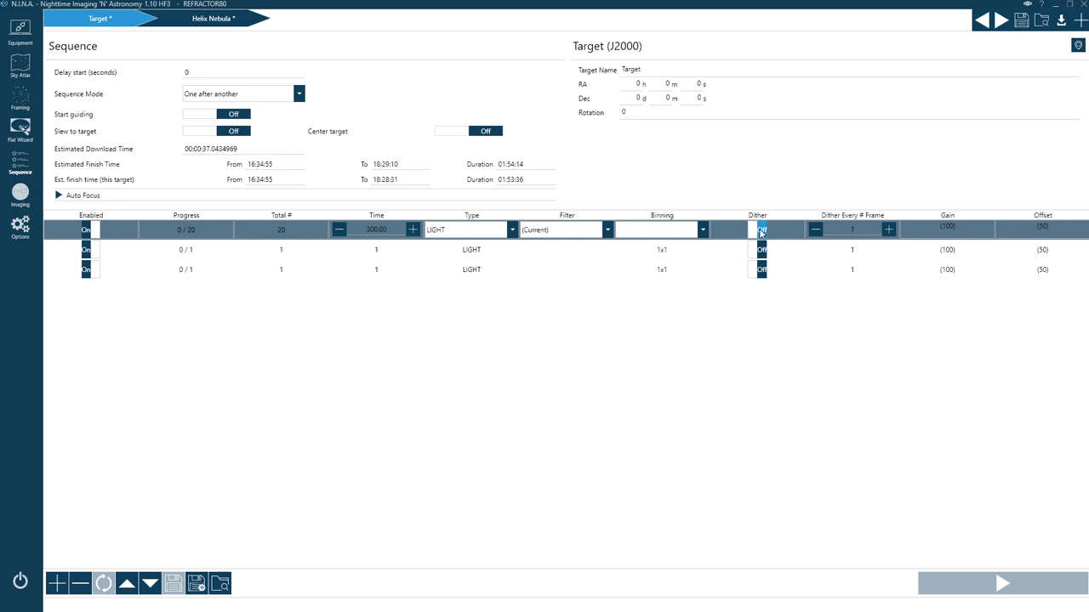
# Enable dithering for the first row of 20 light exposures at 300 seconds
pyautogui.click(759, 232)
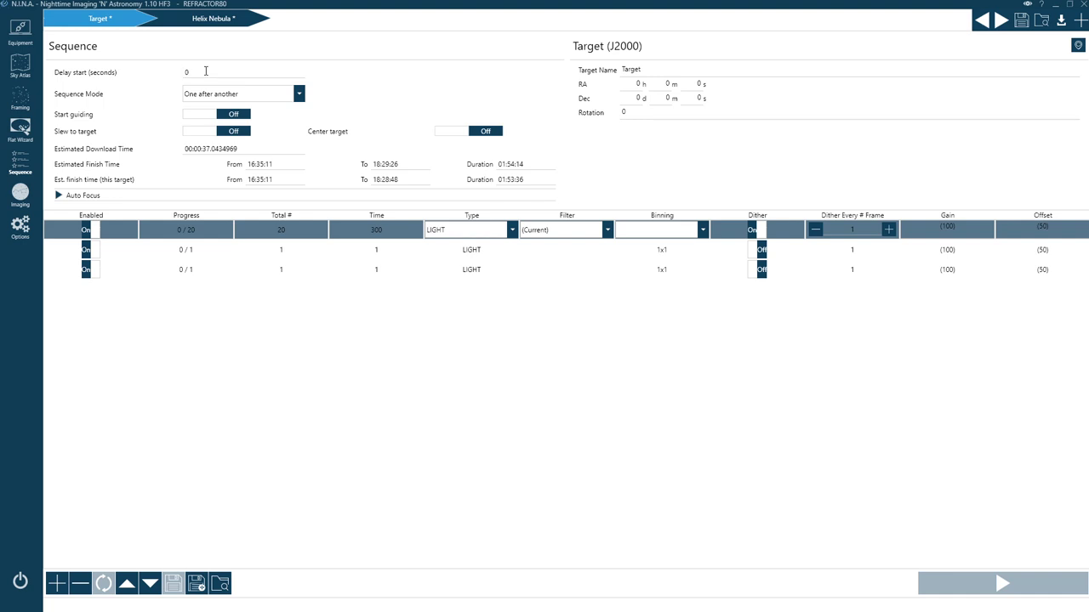
pyautogui.moveTo(206, 70); pyautogui.dragTo(180, 77)
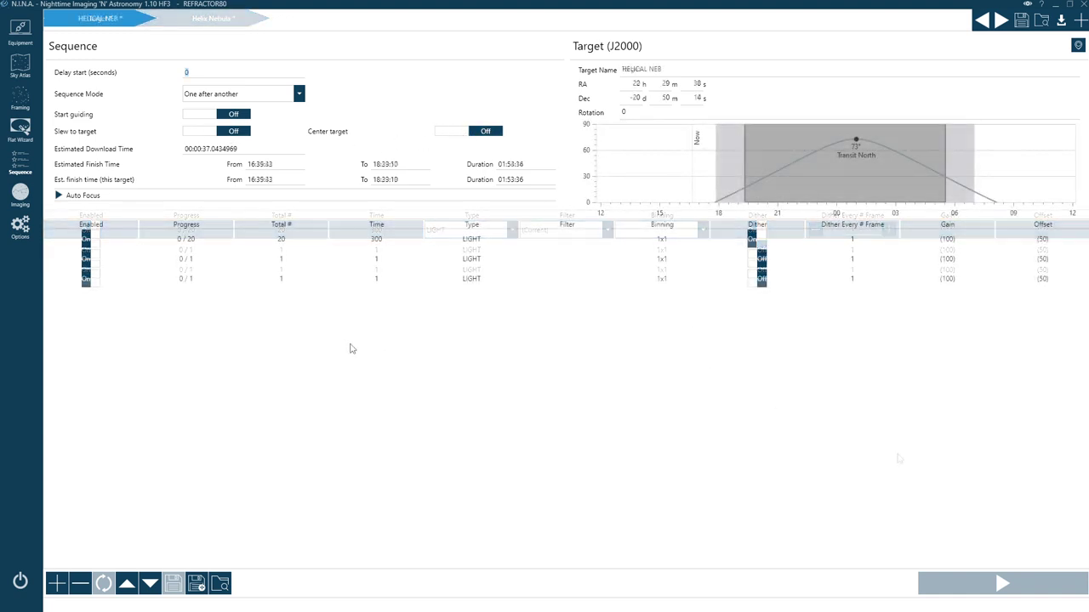
pyautogui.click(282, 277)
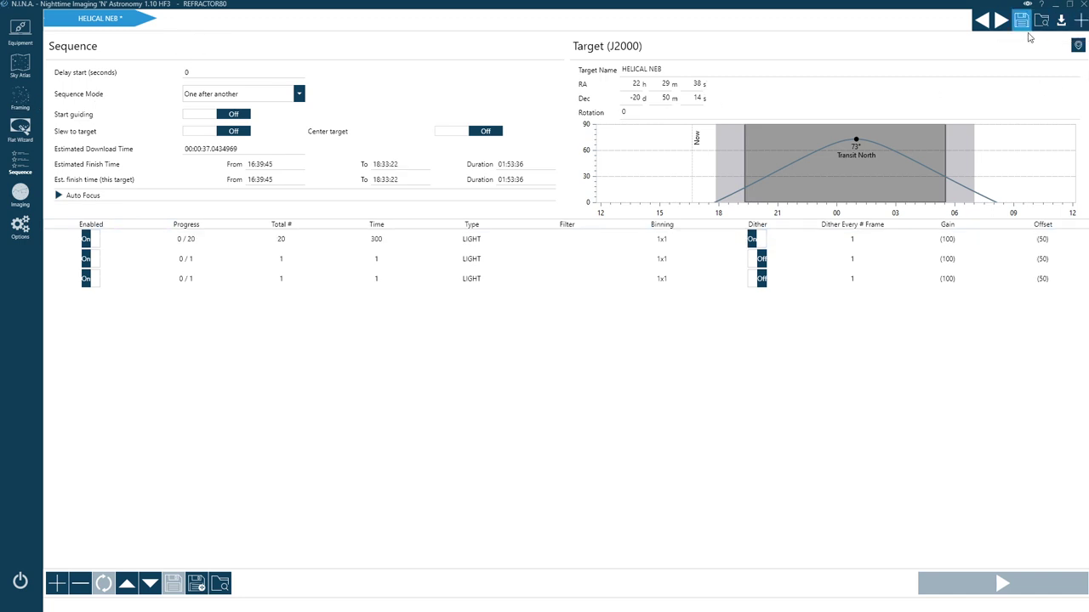
# Add an empty target sequence and assign the Helix Galaxy (NGC 2685) from the Sky Atlas to it
pyautogui.click(1080, 20)
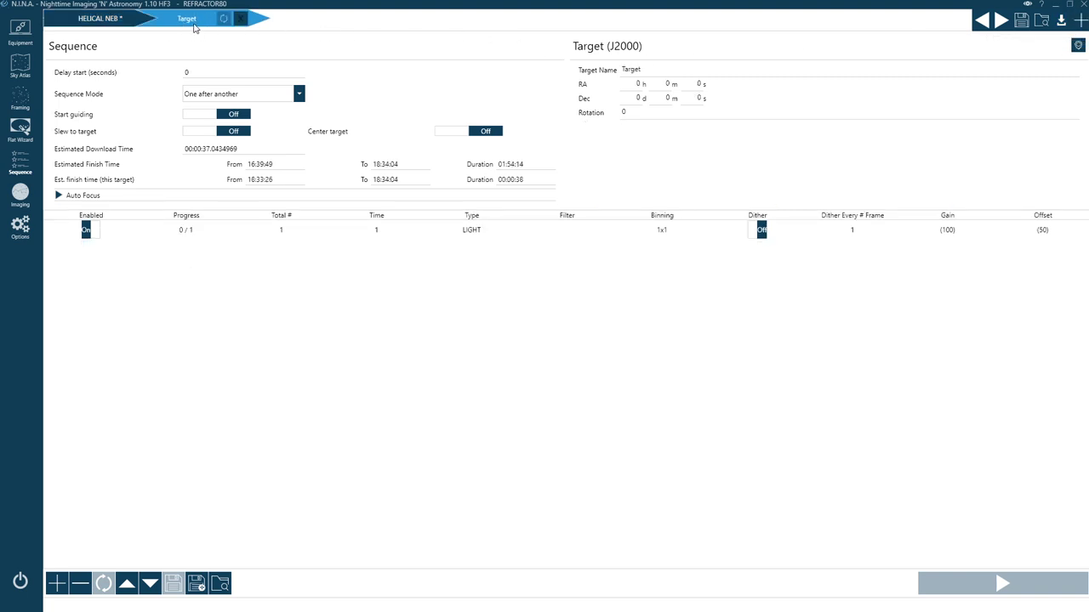
pyautogui.click(19, 73)
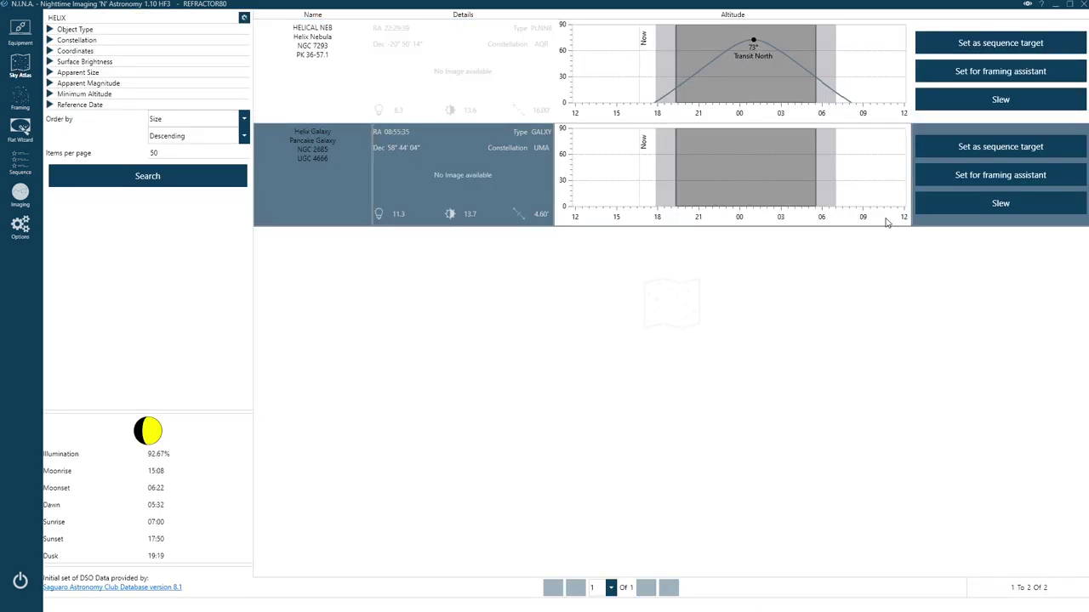
pyautogui.click(997, 149)
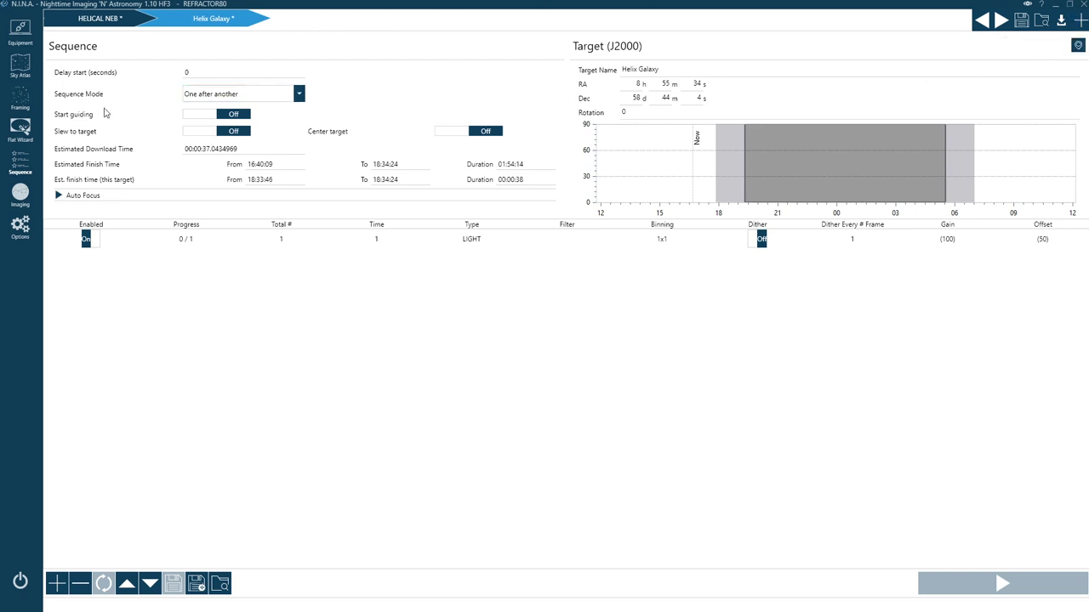
# Try adding the framed Helix Nebula as another sequence target, and discard that target's sequence
pyautogui.click(20, 99)
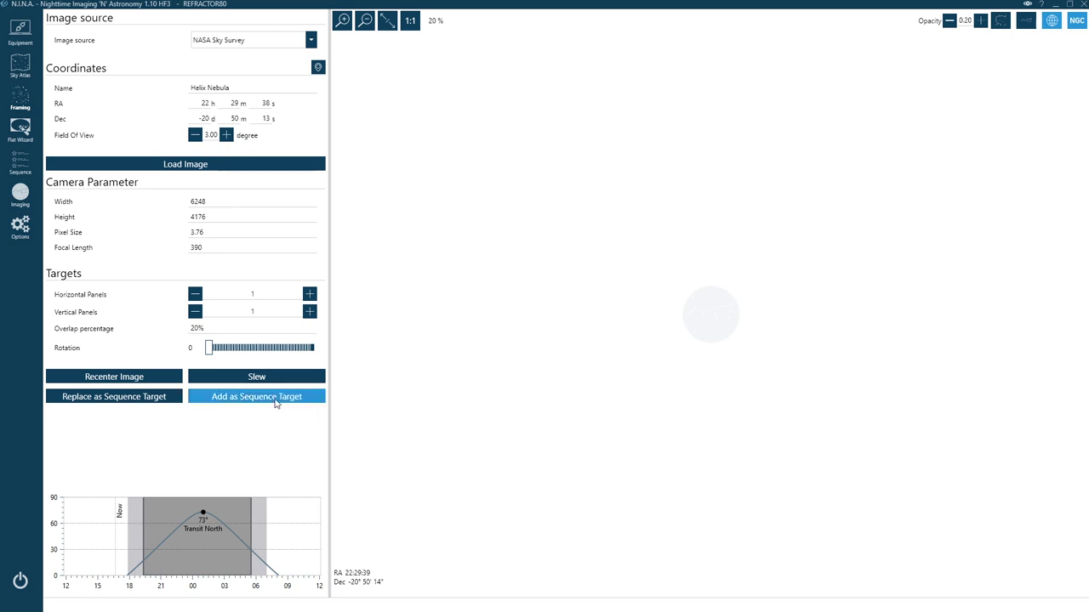
pyautogui.click(256, 398)
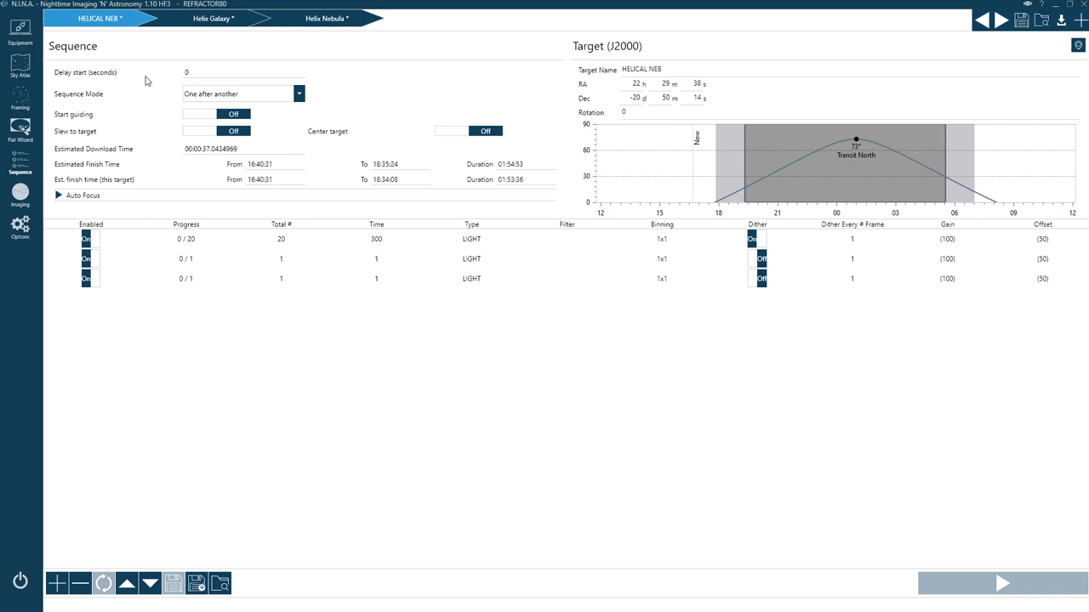
pyautogui.click(21, 65)
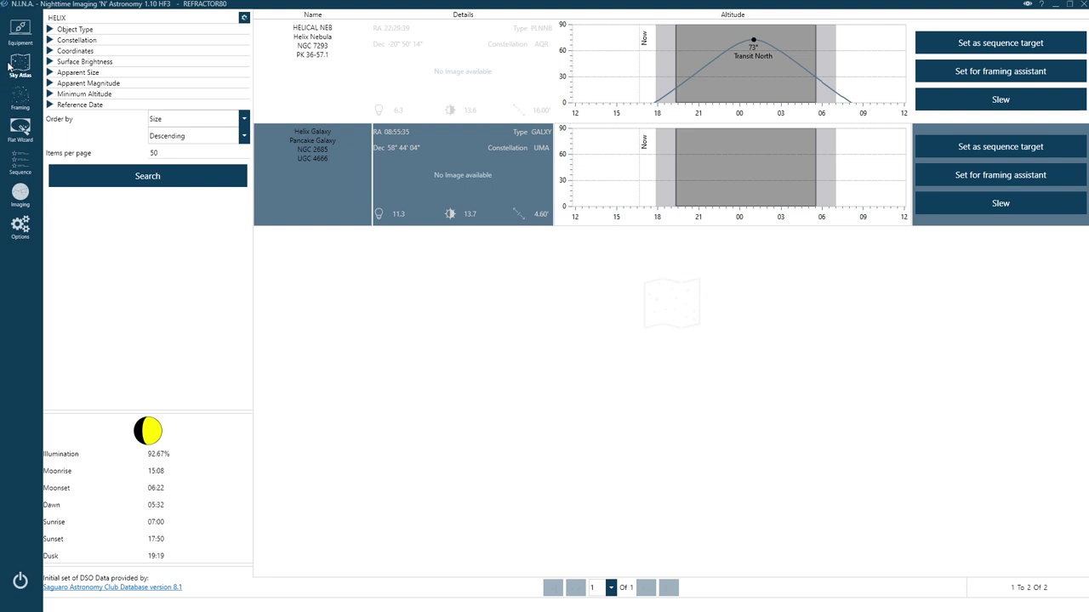
pyautogui.click(25, 166)
pyautogui.click(353, 18)
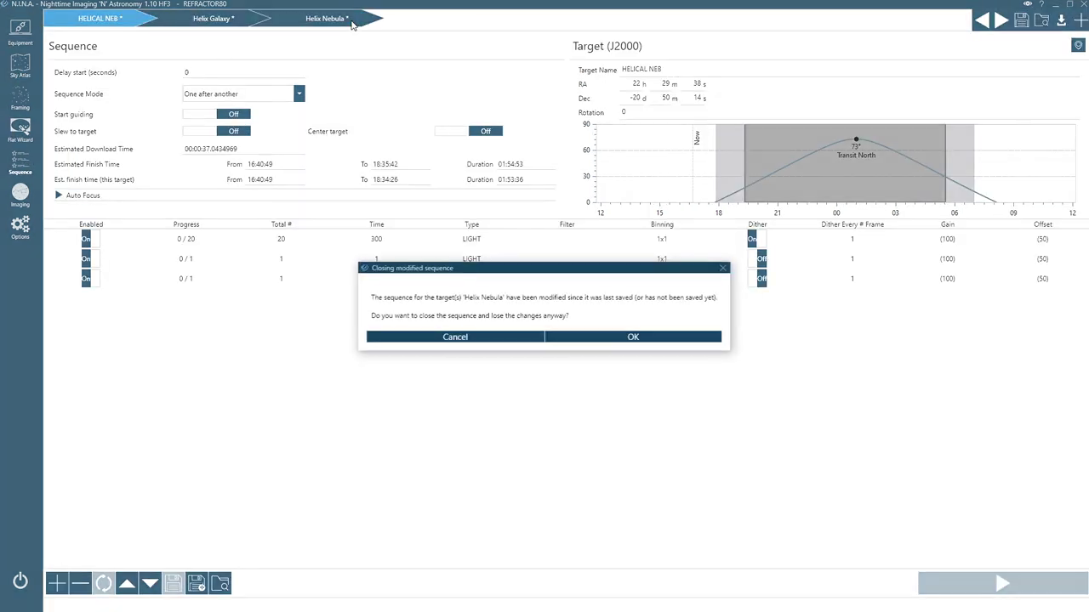
pyautogui.click(591, 341)
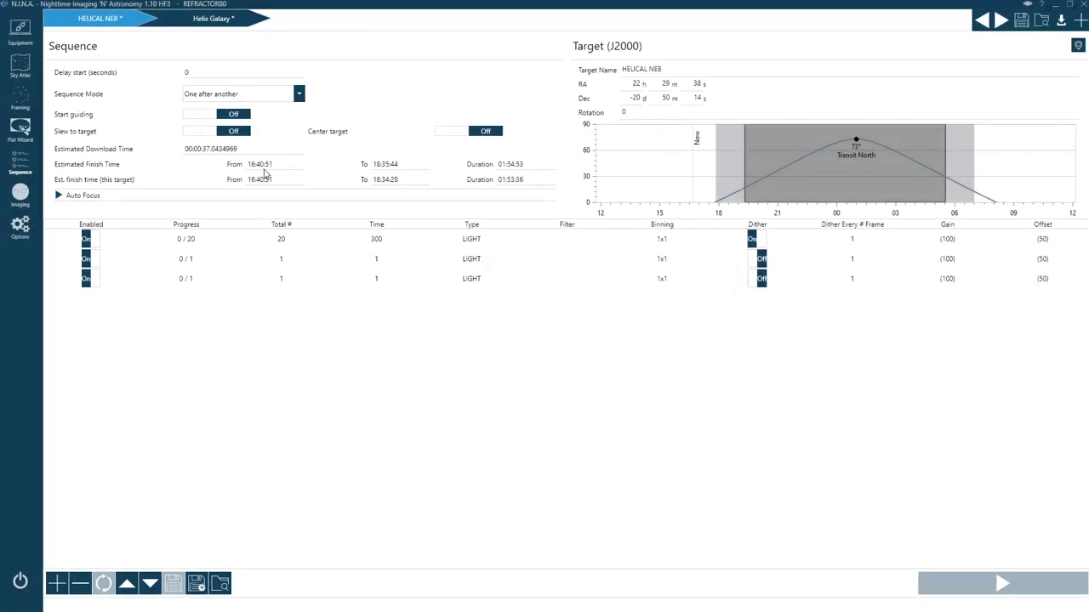
# Add a second exposure row to the Helix Galaxy sequence and set both rows' exposure time to 500 seconds
pyautogui.click(189, 24)
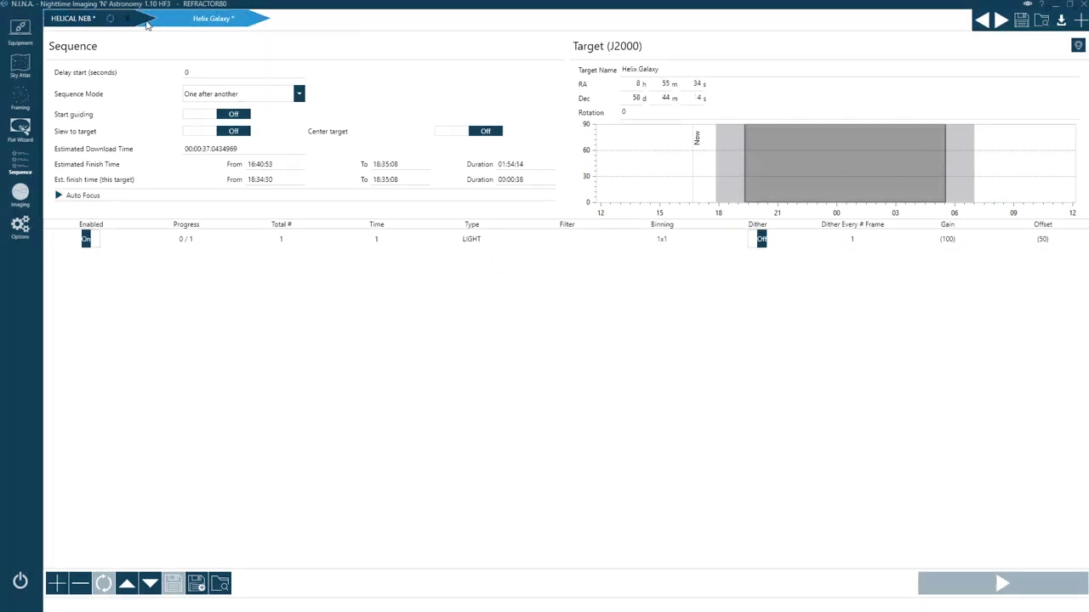
pyautogui.click(84, 25)
pyautogui.click(189, 19)
pyautogui.click(57, 584)
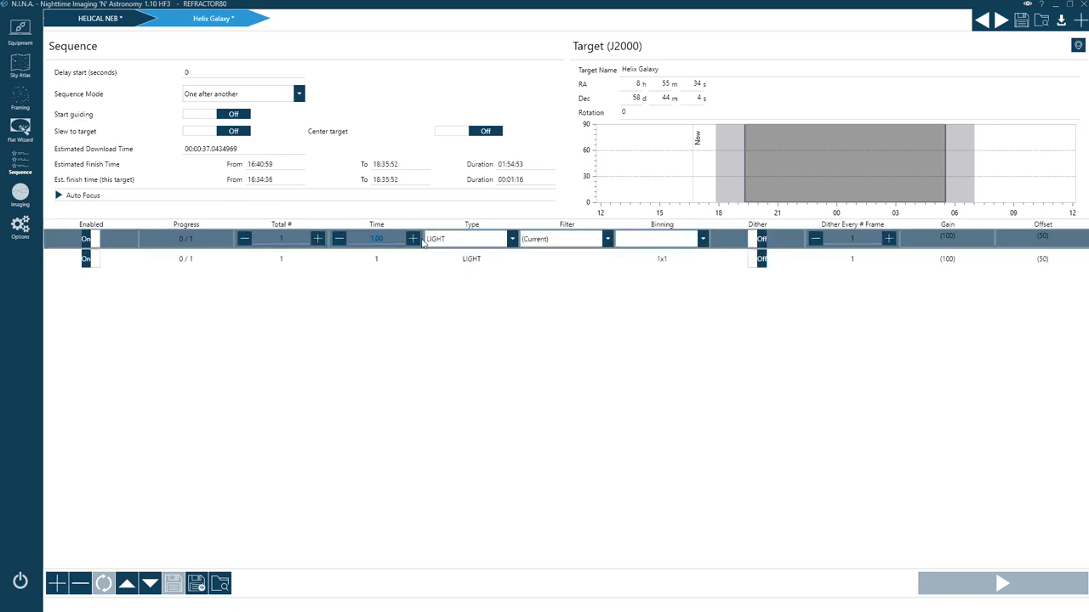
pyautogui.click(375, 258)
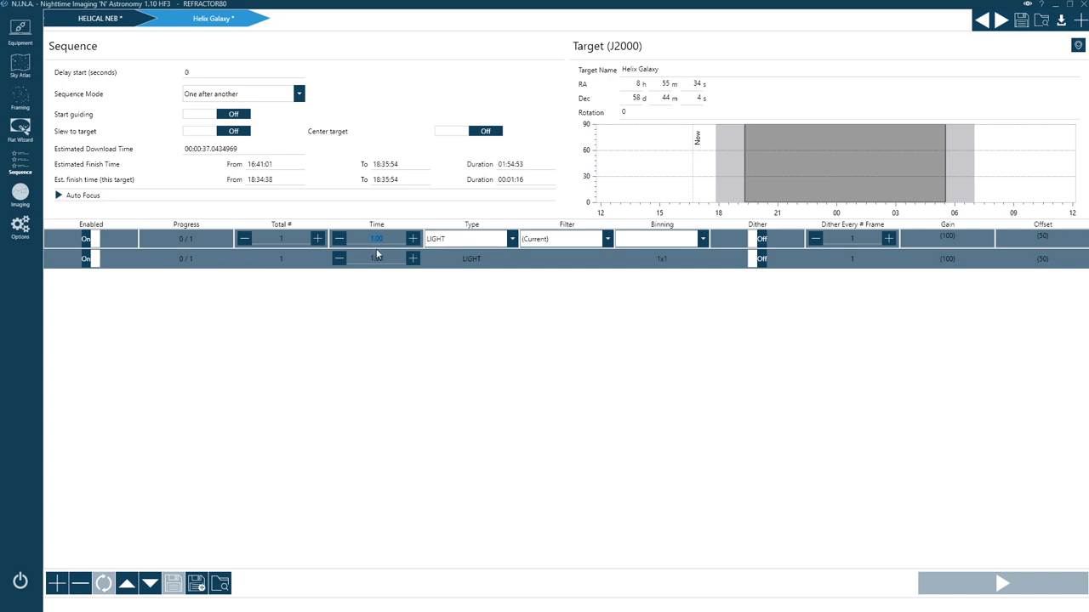
pyautogui.write('500')
pyautogui.click(383, 256)
pyautogui.write('50')
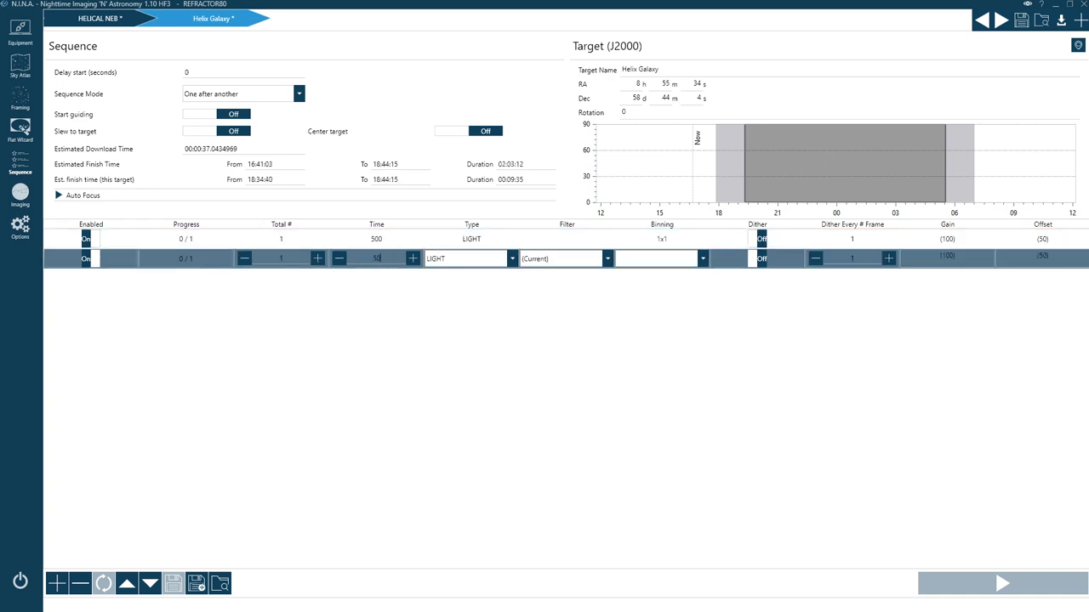
pyautogui.write('0')
# Set the total number of exposures in the Helix Galaxy's first row to 10
pyautogui.click(281, 240)
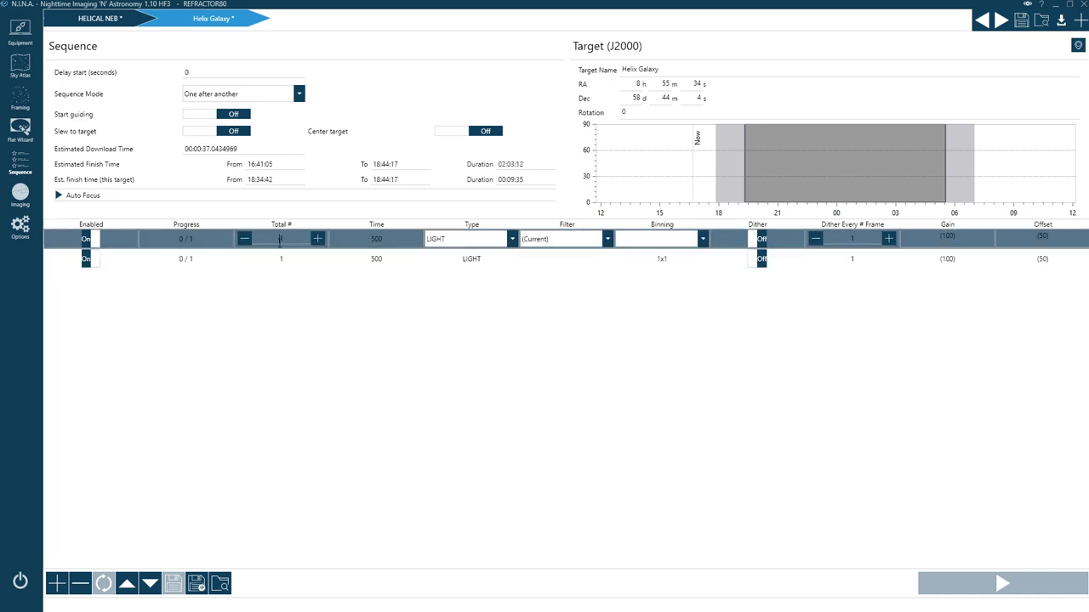
pyautogui.write('0')
pyautogui.click(286, 264)
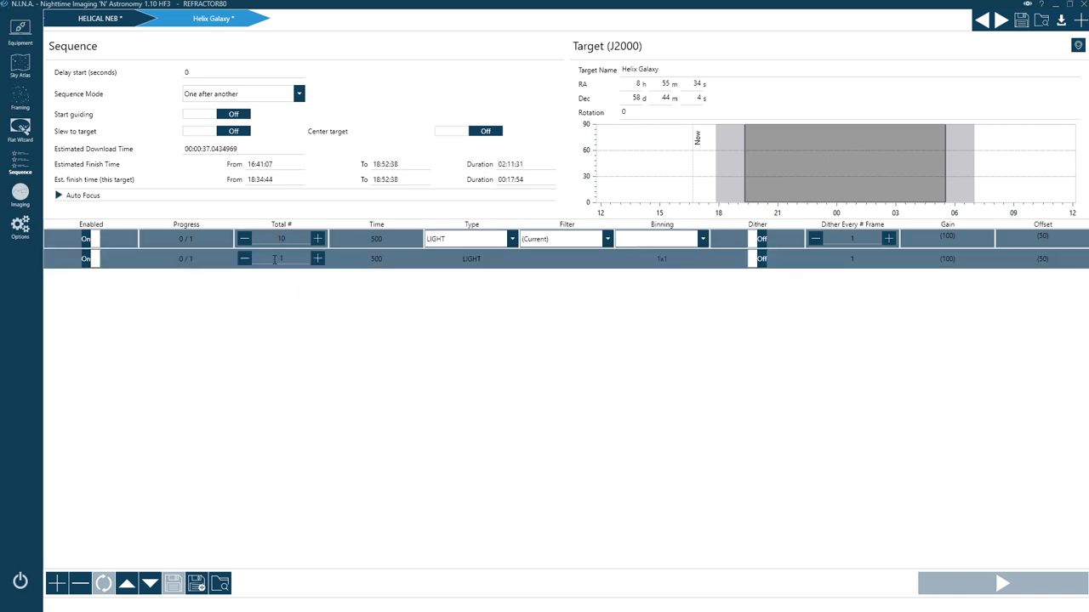
pyautogui.click(182, 242)
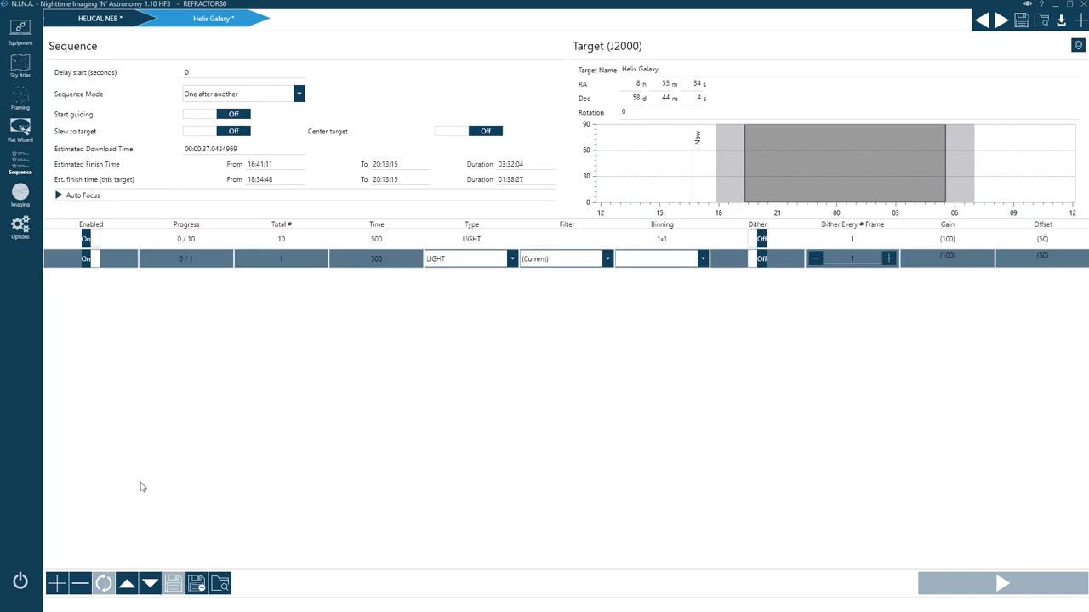
# Compare the exposure rows and estimated finish times of the HELICAL NEB and Helix Galaxy targets
pyautogui.click(85, 18)
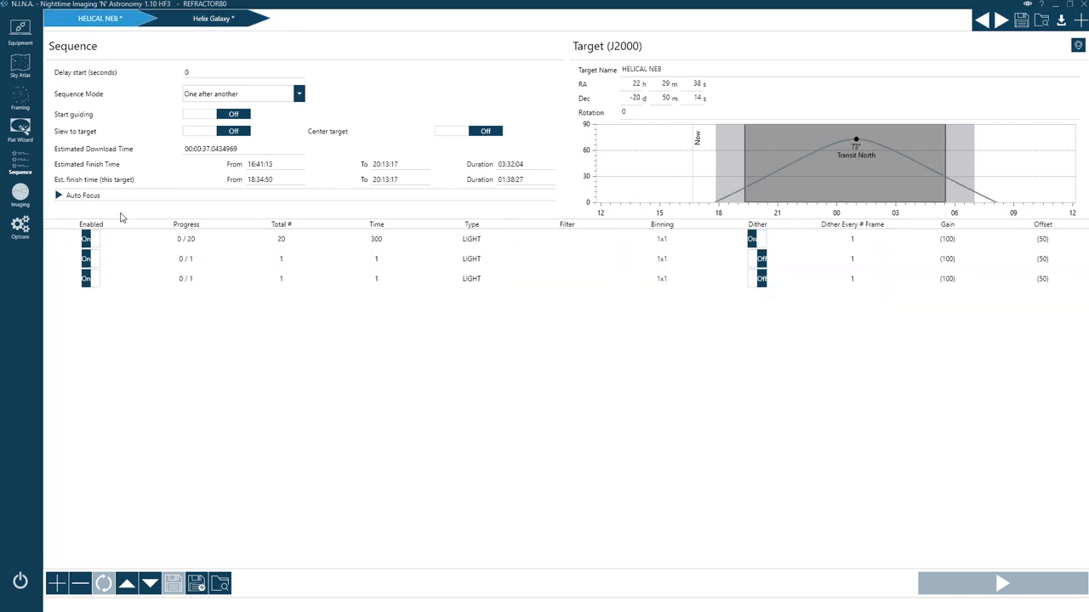
pyautogui.click(149, 245)
pyautogui.click(185, 21)
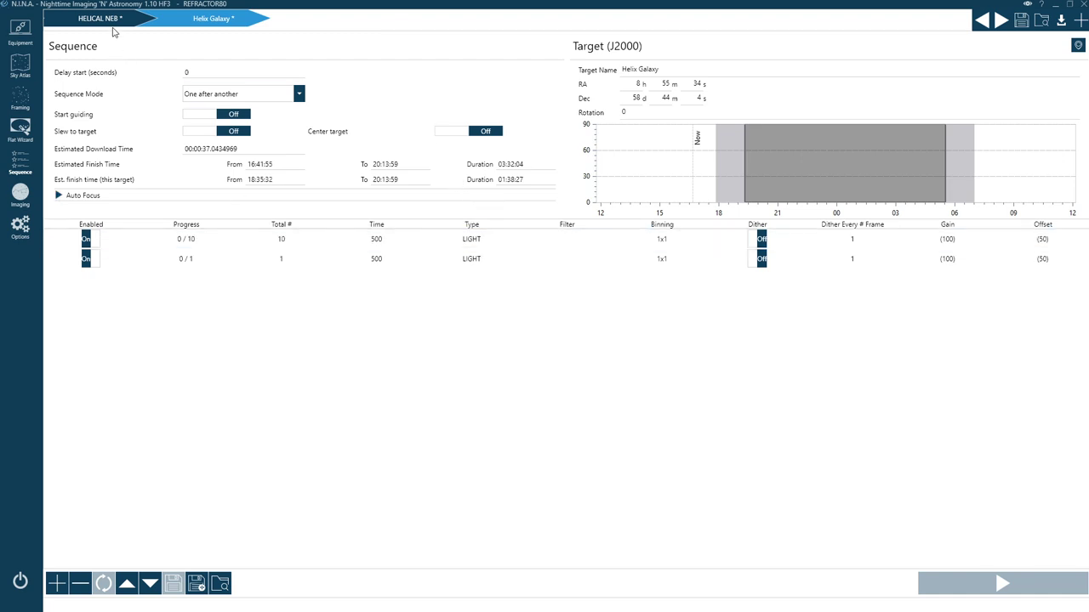
pyautogui.moveTo(195, 18)
pyautogui.click(103, 21)
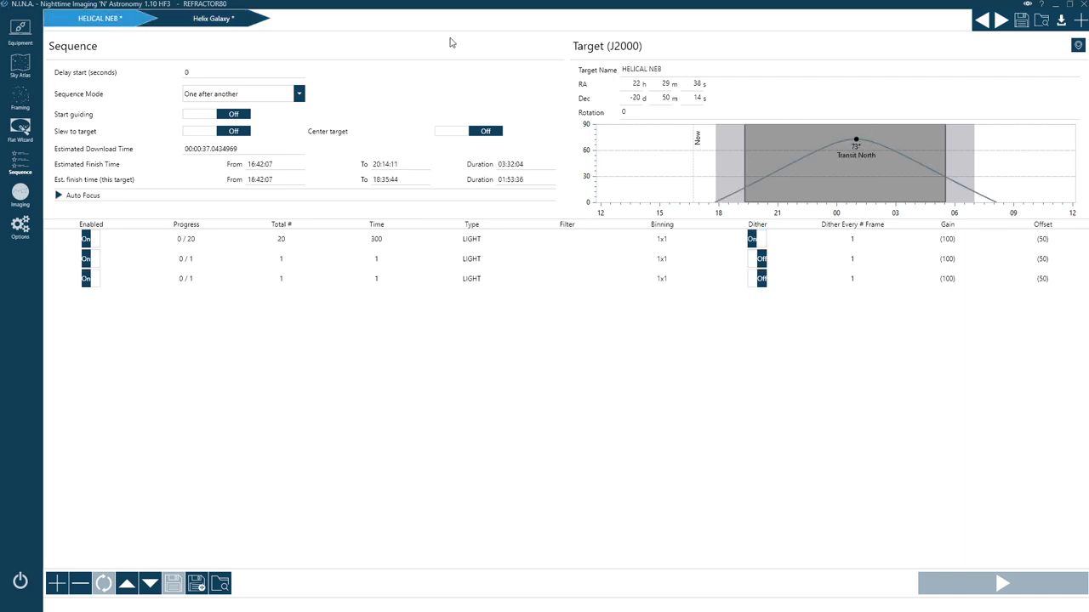
pyautogui.click(192, 18)
pyautogui.click(85, 18)
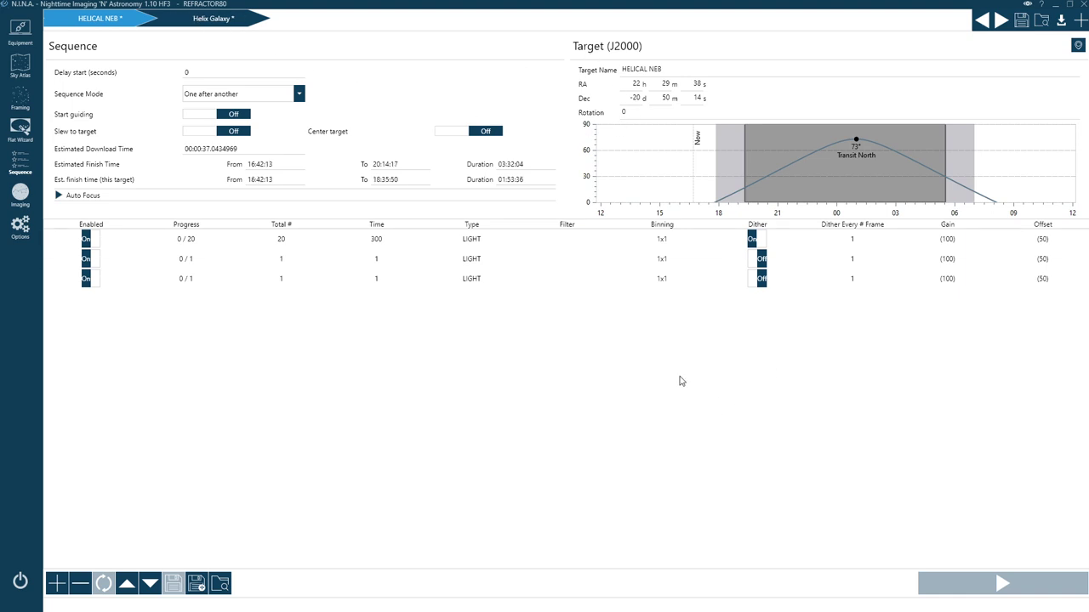
# View the stored target sets through the save and load target set dialogs, and cancel both
pyautogui.click(1021, 22)
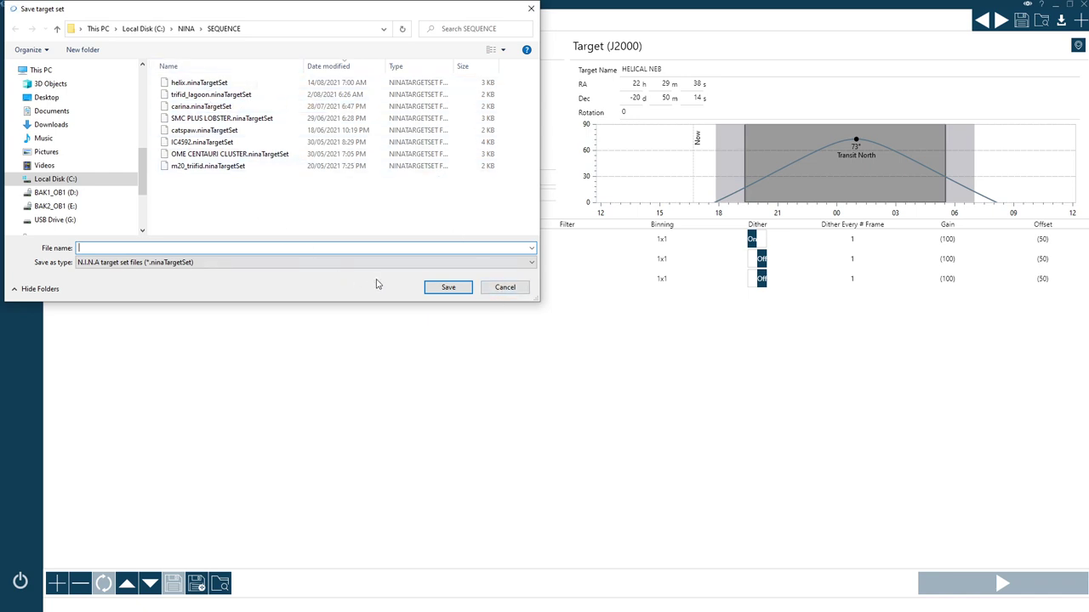
pyautogui.click(503, 287)
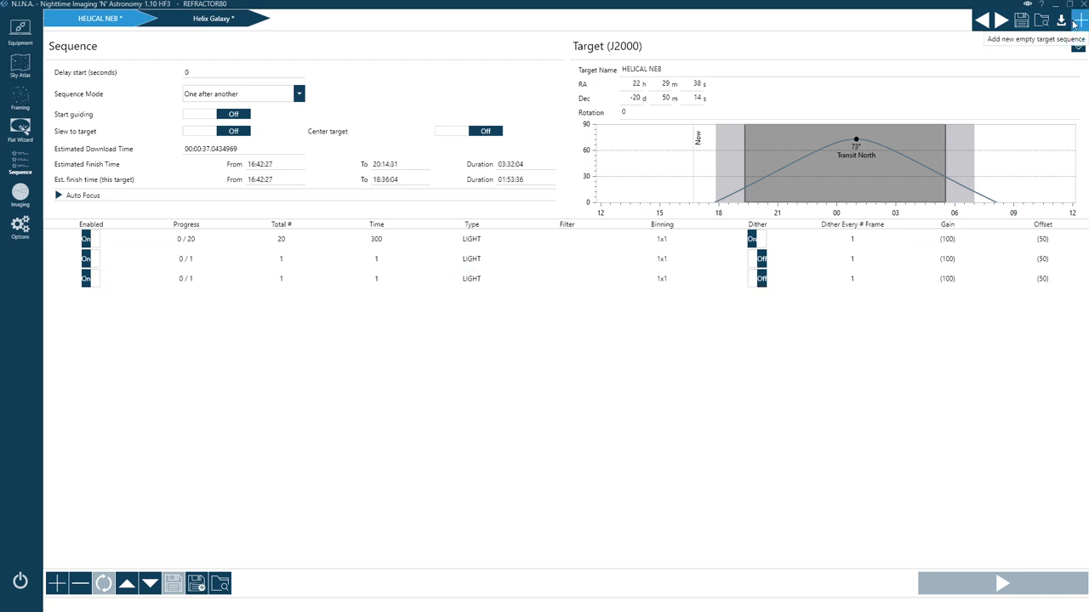
pyautogui.click(1043, 23)
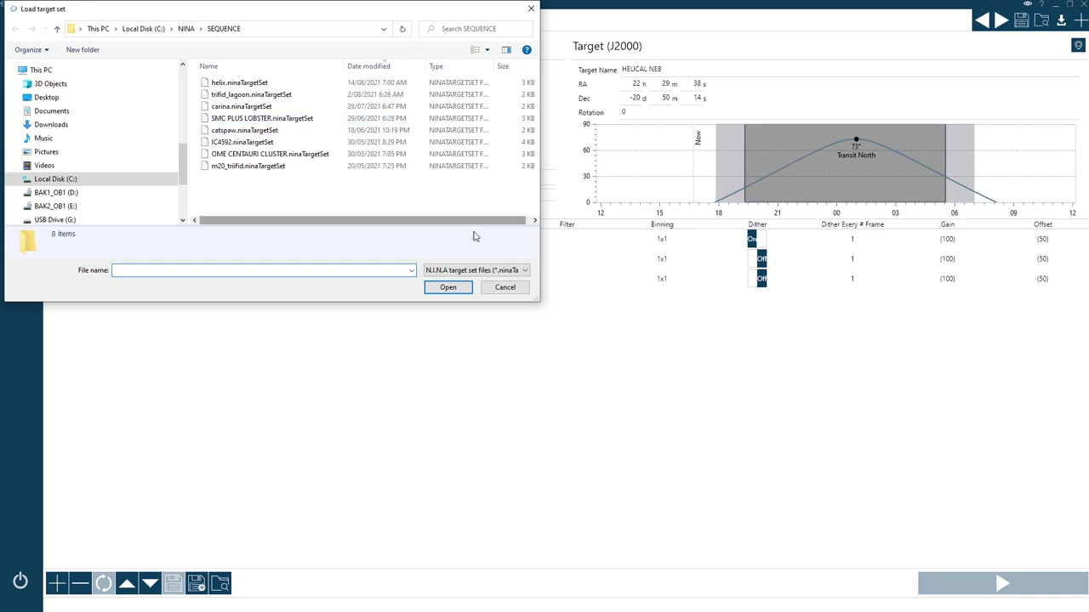
pyautogui.click(504, 287)
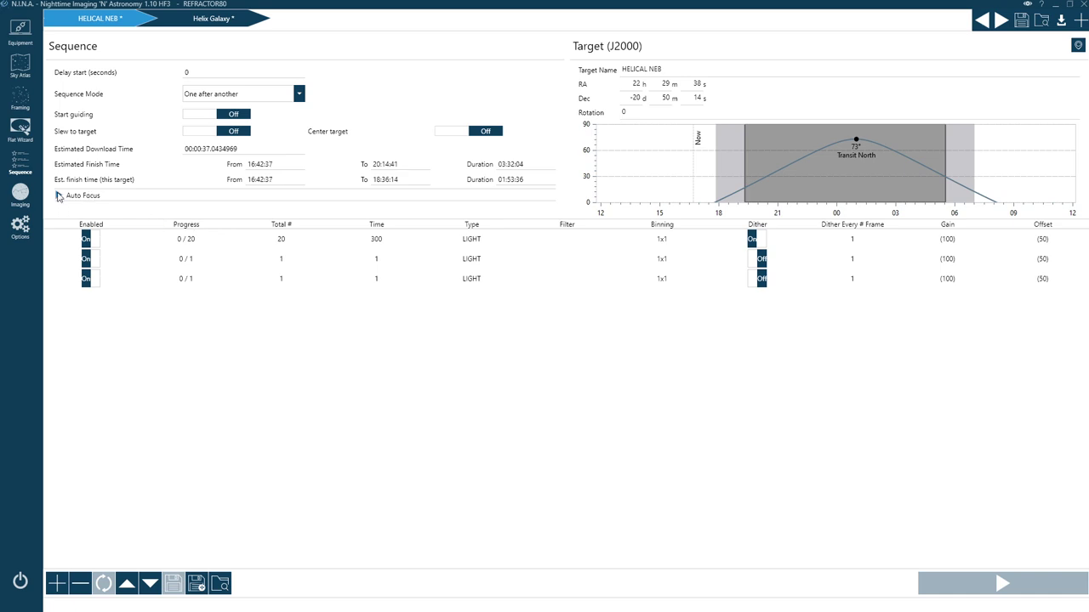
# Expand the HELICAL NEB auto focus options, try enabling auto focus after elapsed time and return it to off
pyautogui.click(59, 196)
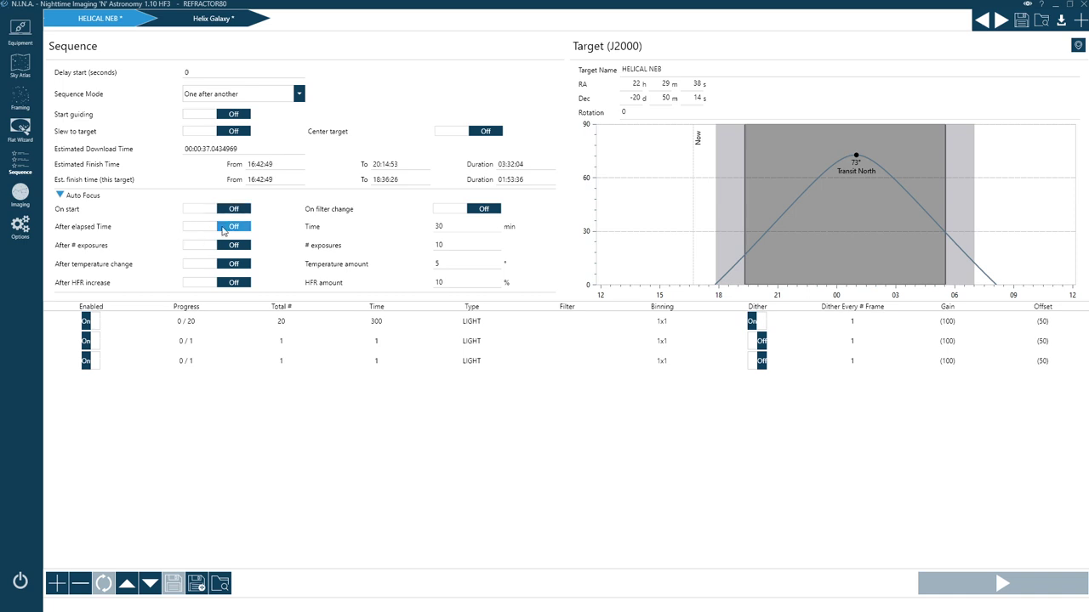
pyautogui.moveTo(461, 227); pyautogui.dragTo(412, 239)
pyautogui.click(202, 228)
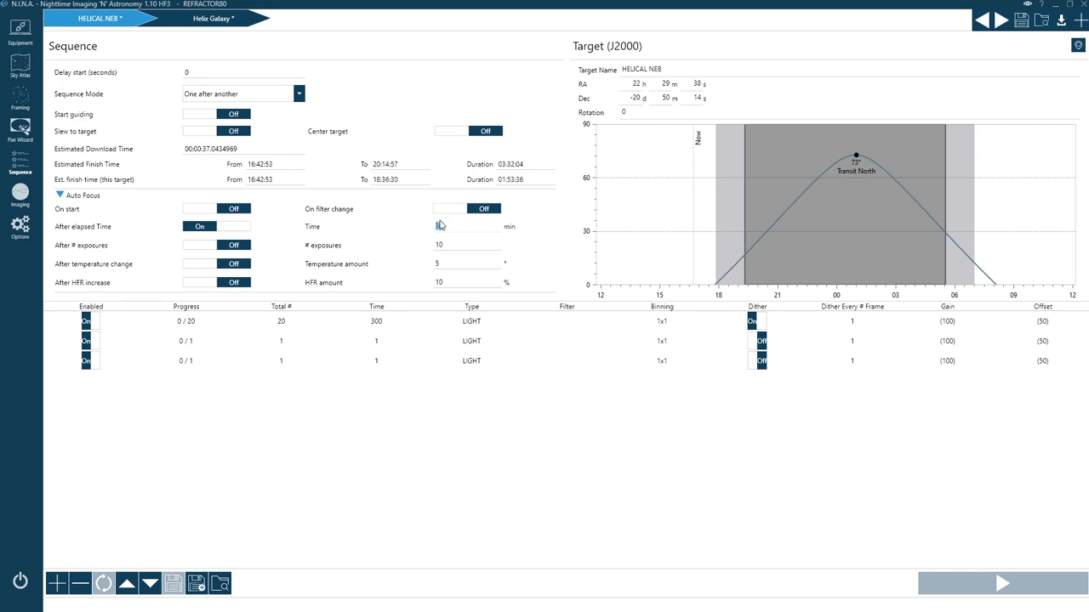
pyautogui.click(230, 228)
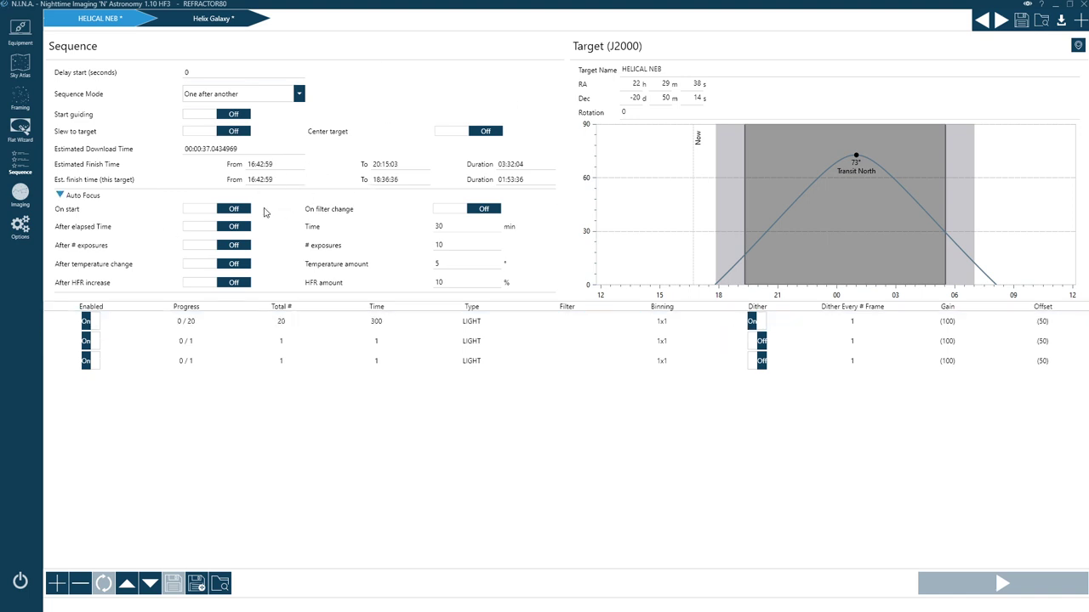
# Check the auto focus options of both targets and open the imaging page
pyautogui.click(192, 23)
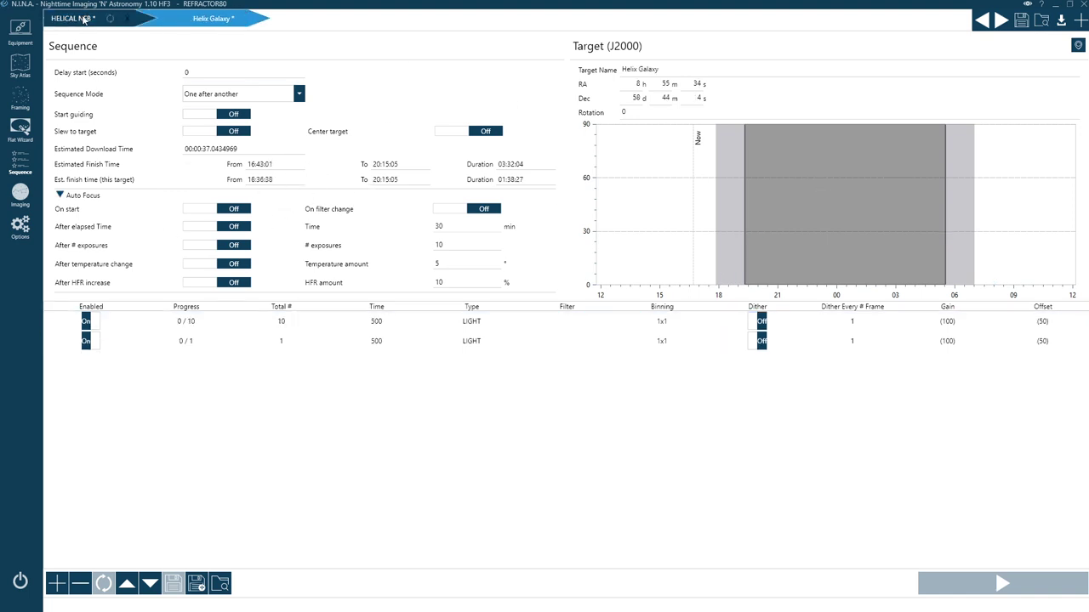
pyautogui.click(88, 19)
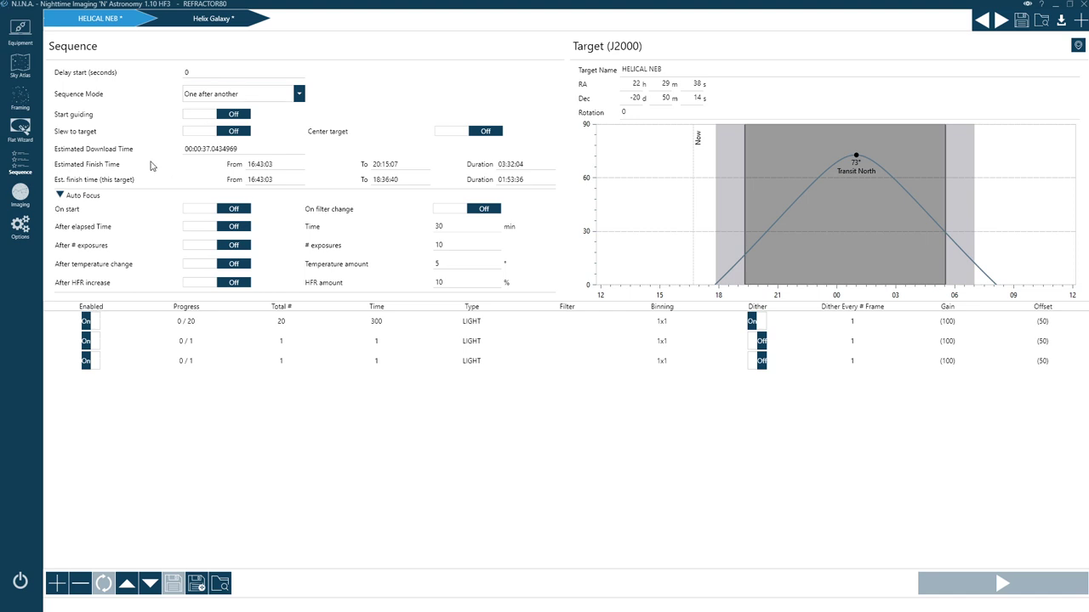
pyautogui.click(21, 196)
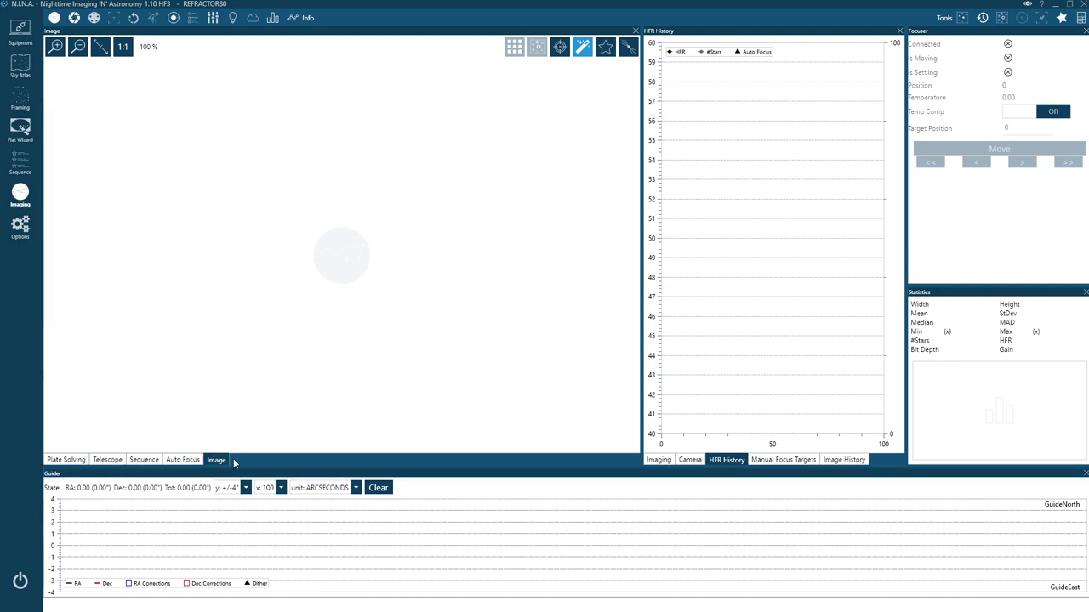
# Dock the Focuser pane into the same tab group as the Statistics pane and switch between the two
pyautogui.click(954, 31)
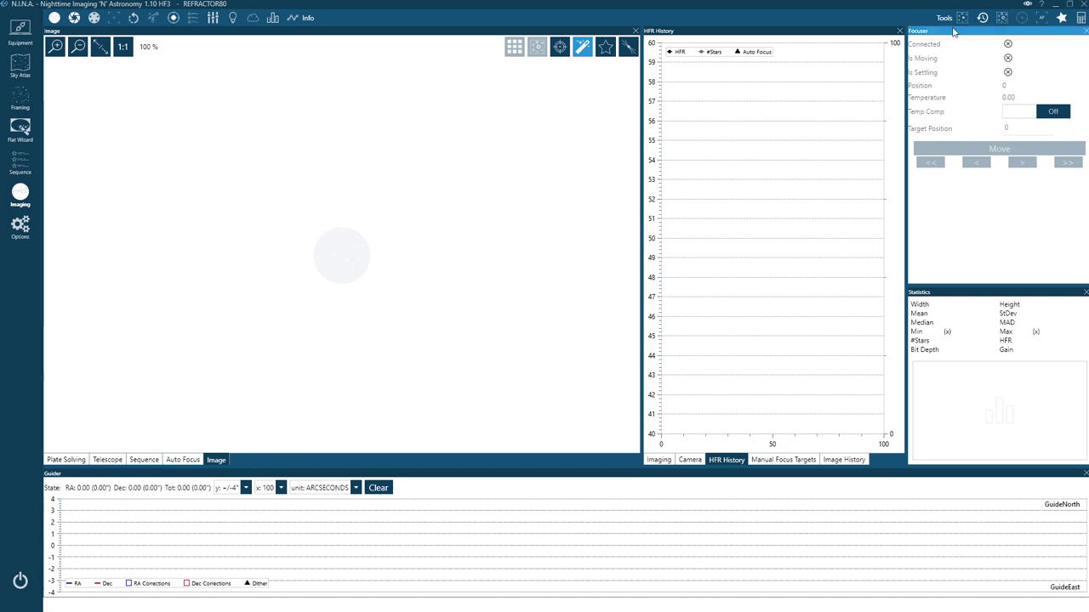
pyautogui.moveTo(954, 31)
pyautogui.mouseDown()
pyautogui.moveTo(915, 82)
pyautogui.moveTo(362, 160)
pyautogui.moveTo(544, 146)
pyautogui.moveTo(910, 41)
pyautogui.moveTo(962, 37)
pyautogui.mouseUp()
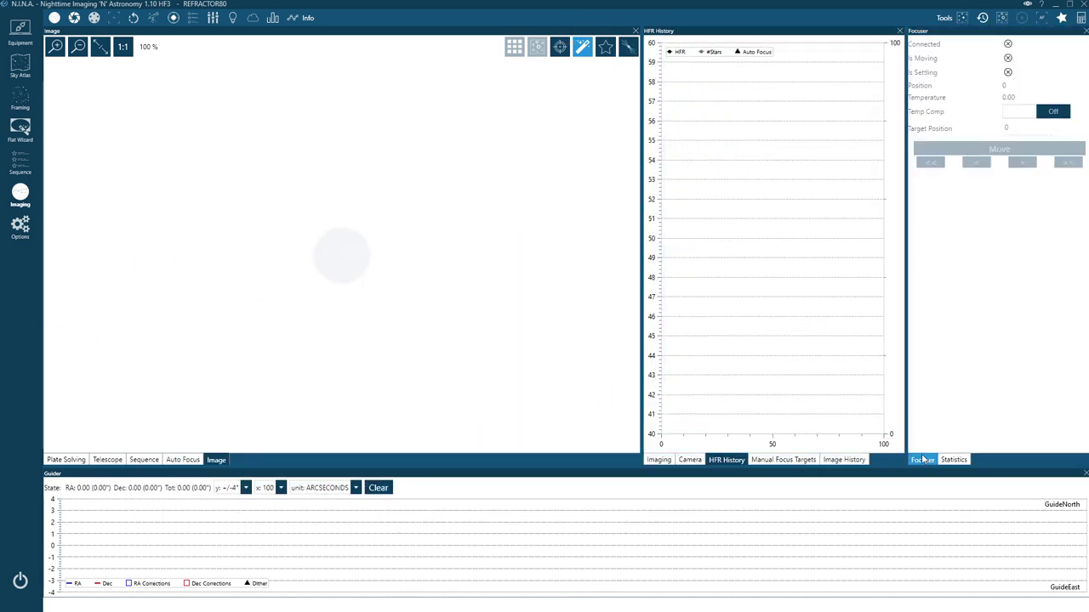
pyautogui.click(951, 463)
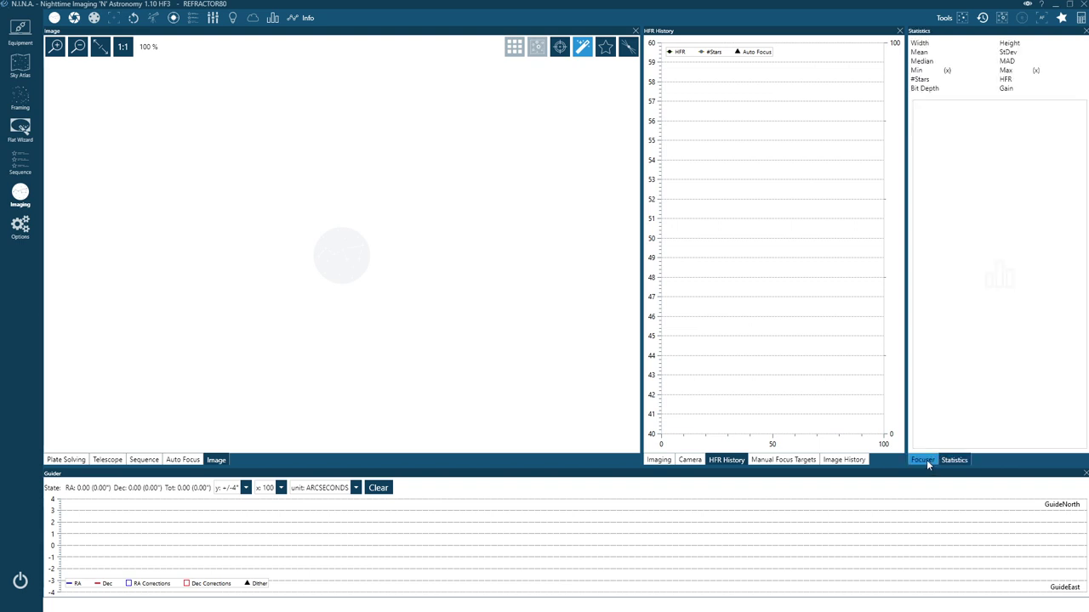
pyautogui.click(926, 459)
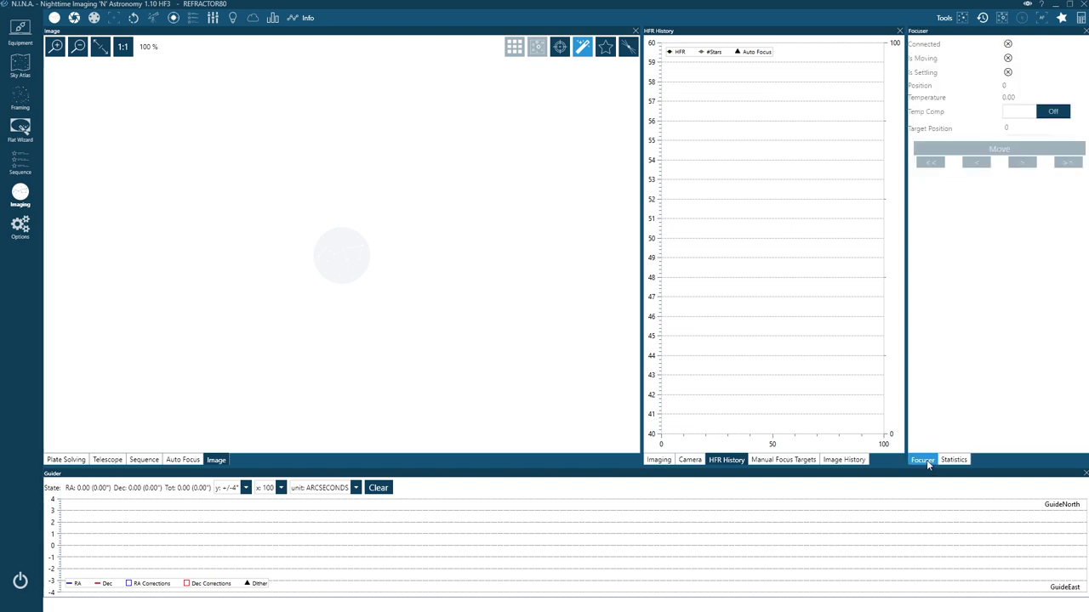
# Look through the Image History, Manual Focus Targets, HFR History, Imaging and Camera panes, ending on HFR History
pyautogui.click(840, 459)
pyautogui.click(787, 460)
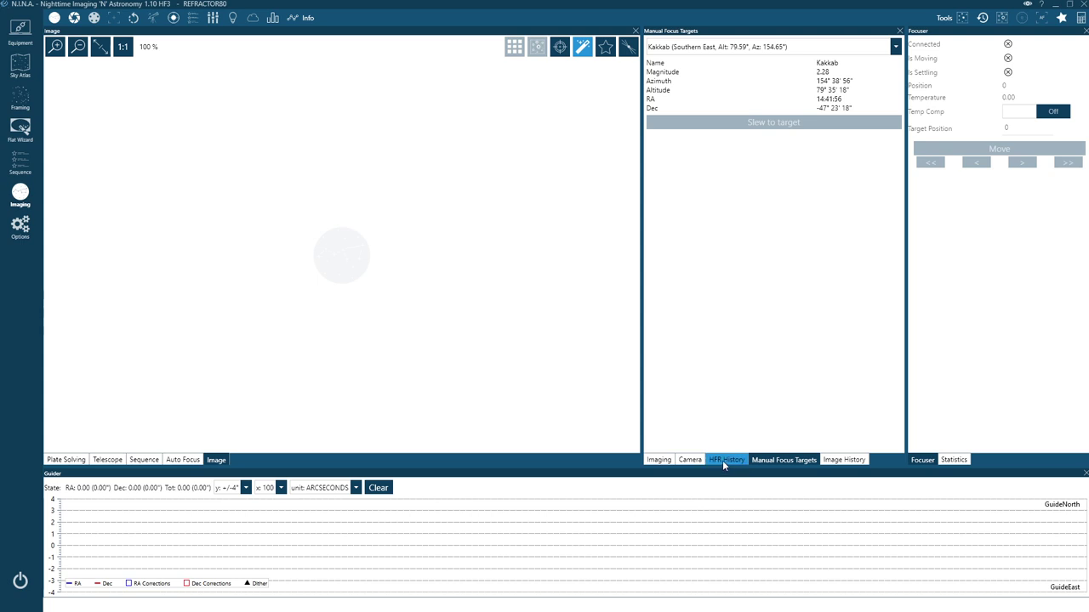
pyautogui.click(725, 459)
pyautogui.click(658, 460)
pyautogui.click(689, 461)
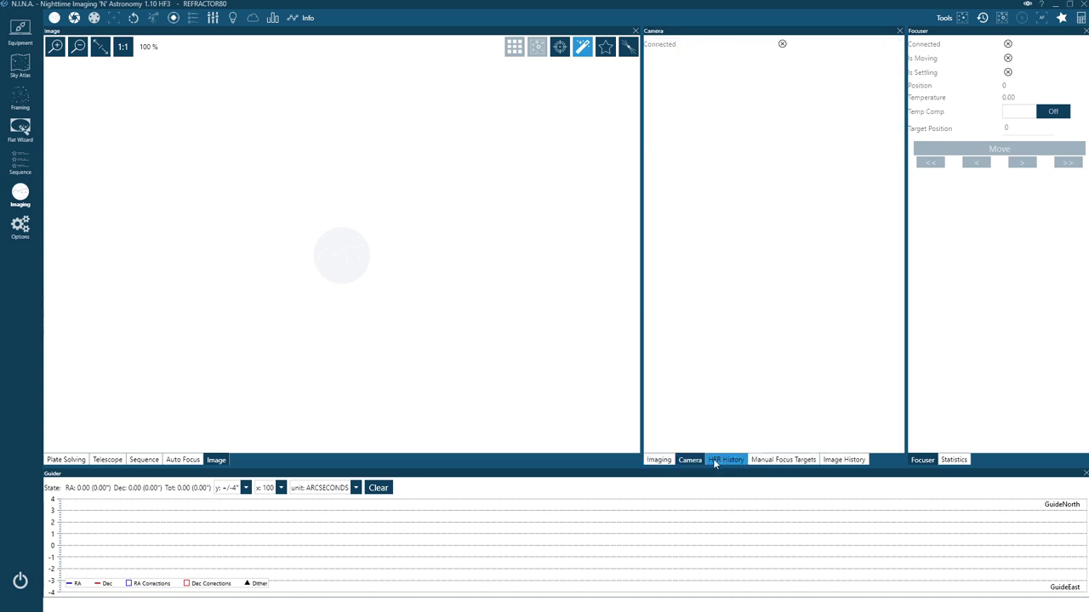
pyautogui.click(724, 460)
pyautogui.moveTo(657, 443)
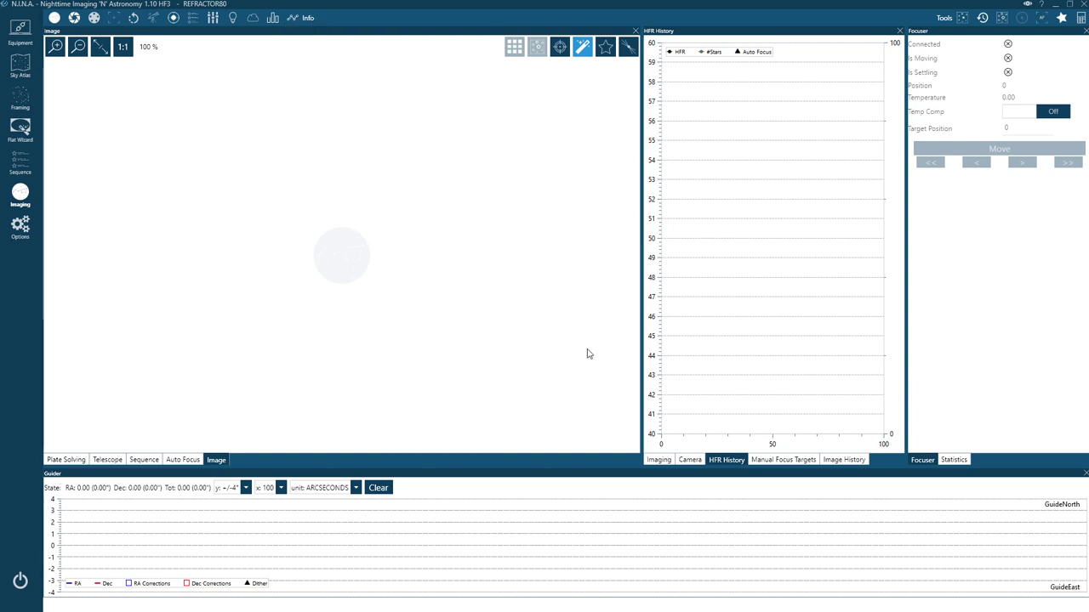
pyautogui.click(658, 461)
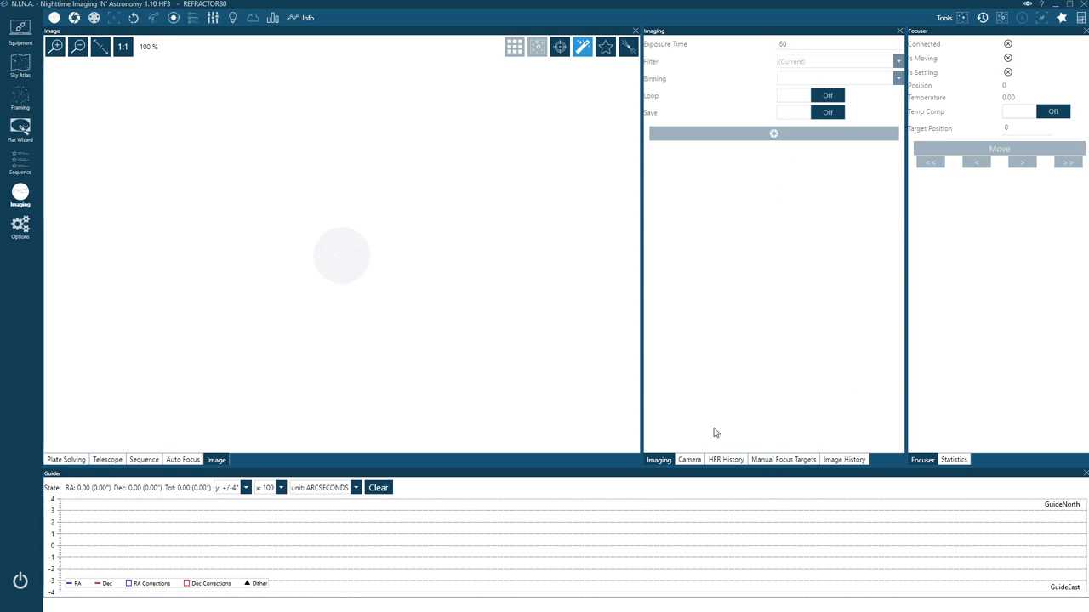
pyautogui.click(726, 460)
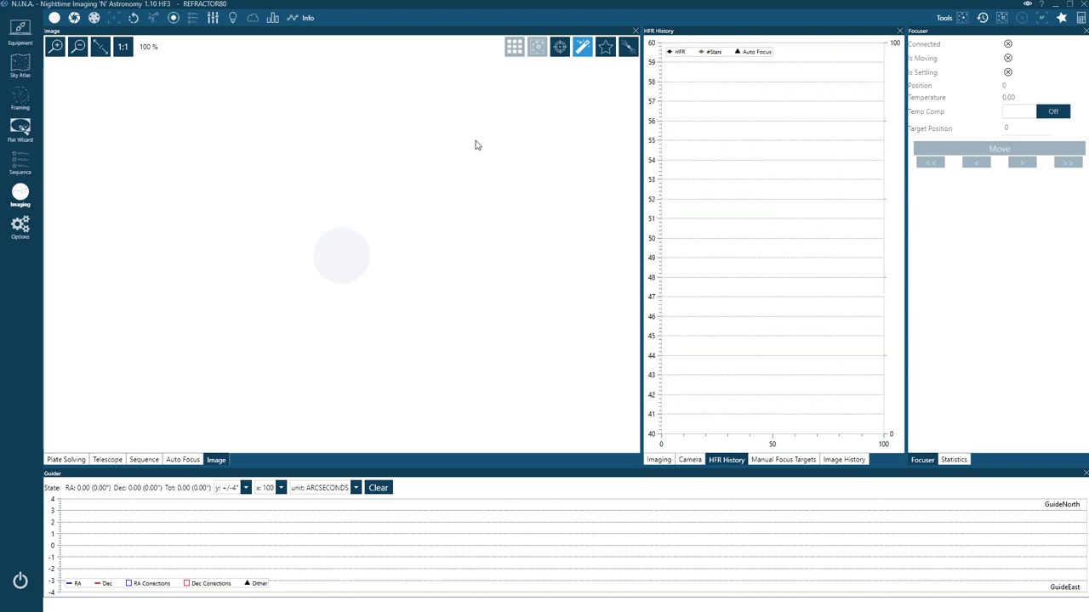
# Hide the Manual Focus Targets pane, add it back to the imaging layout and display it
pyautogui.click(1061, 19)
pyautogui.click(1062, 18)
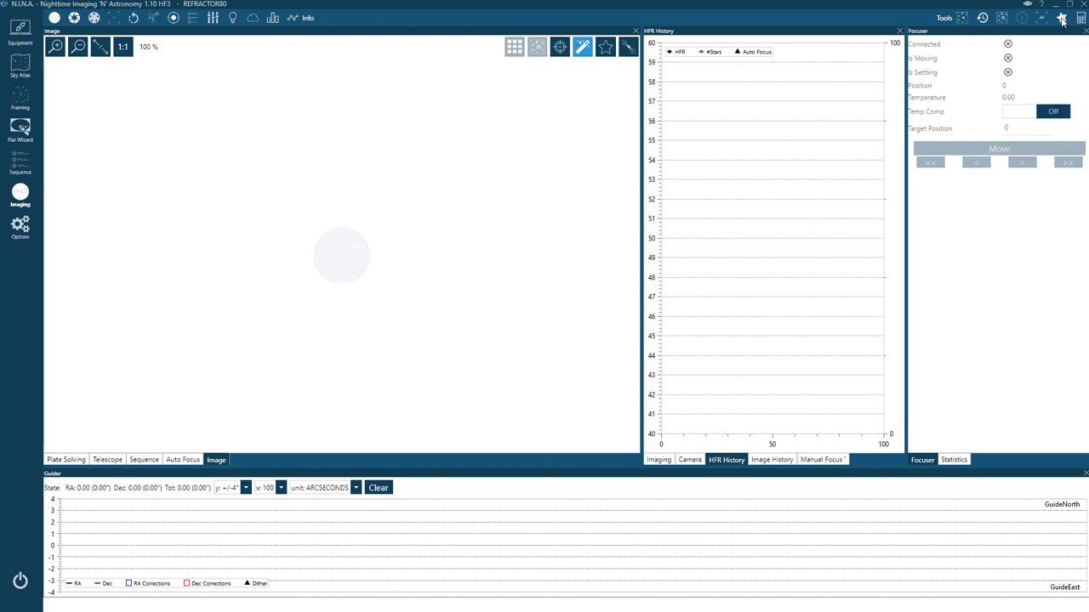
pyautogui.click(822, 461)
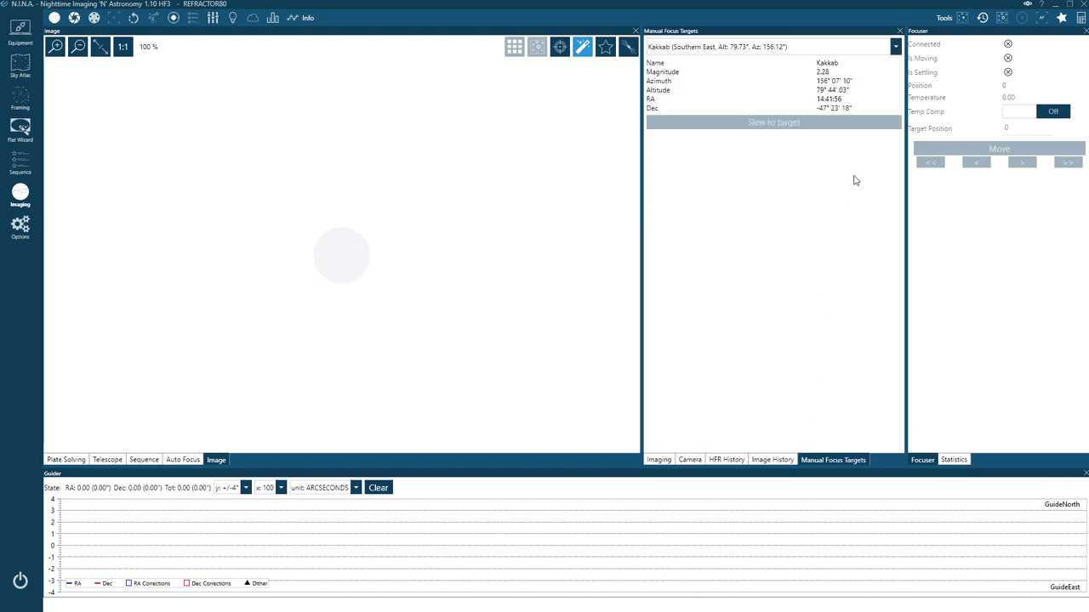
# Choose Acrux as the manual focus target and review the list of available focus stars
pyautogui.click(895, 49)
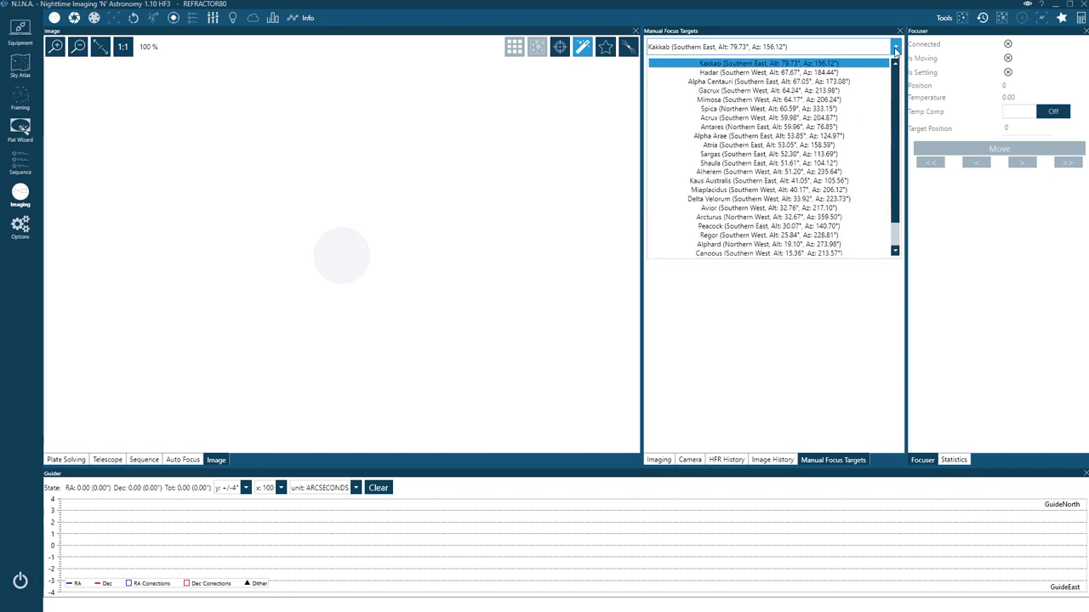
pyautogui.click(747, 119)
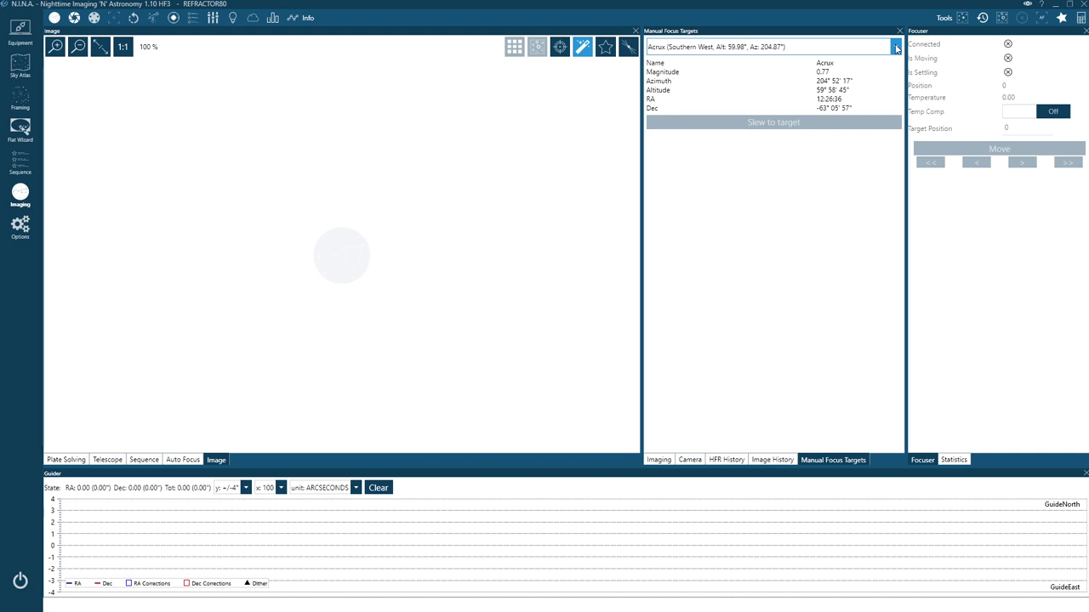
pyautogui.click(896, 53)
pyautogui.scroll(1, 893, 53)
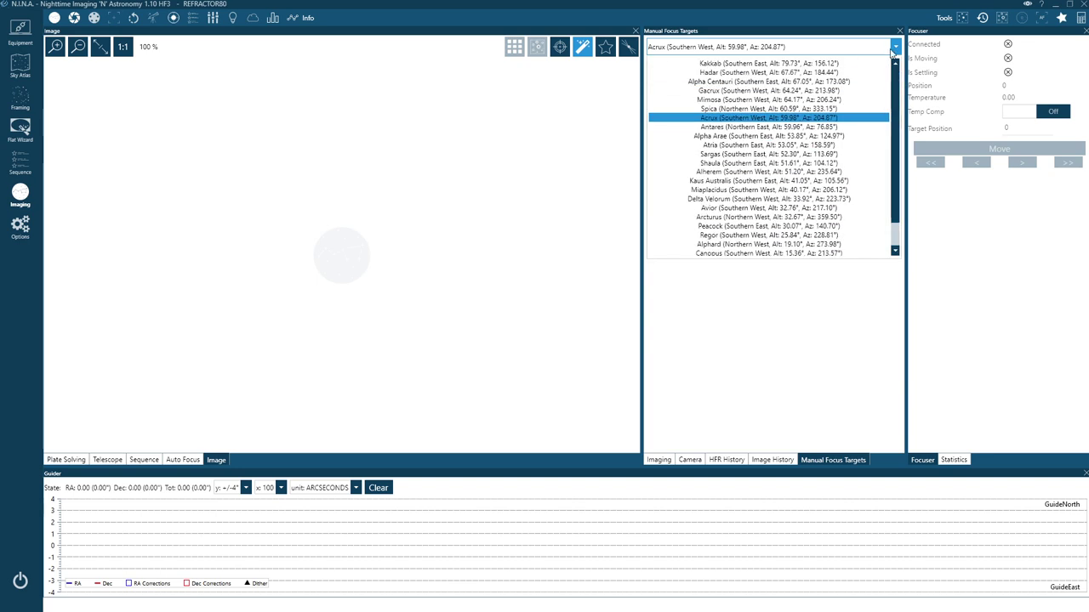
pyautogui.click(893, 52)
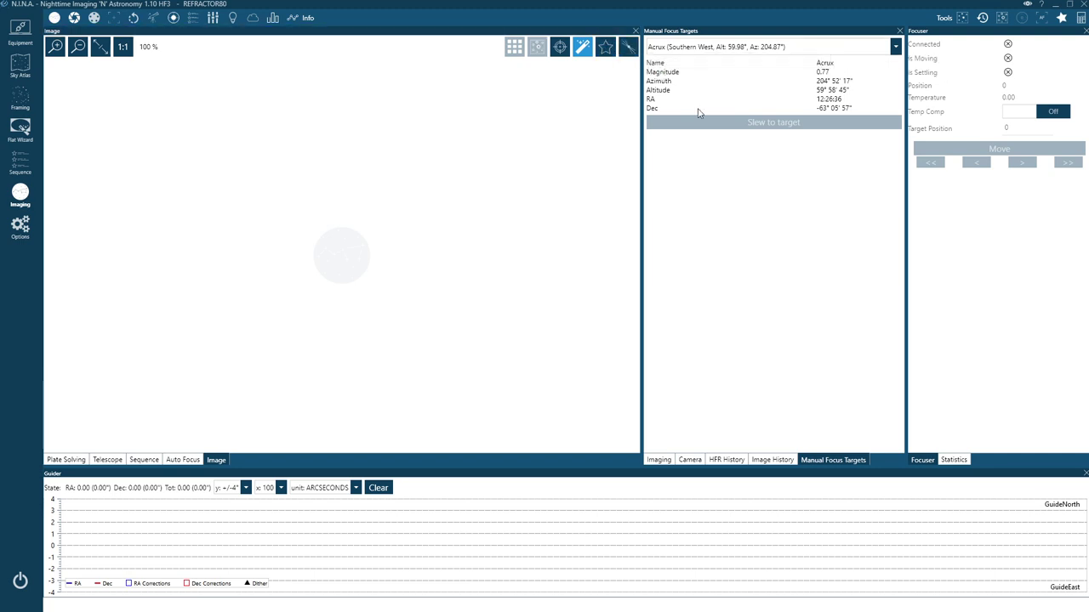
# View the Plate Solving pane and the slew options in the Sky Atlas, and return to the imaging page's Image pane
pyautogui.click(61, 460)
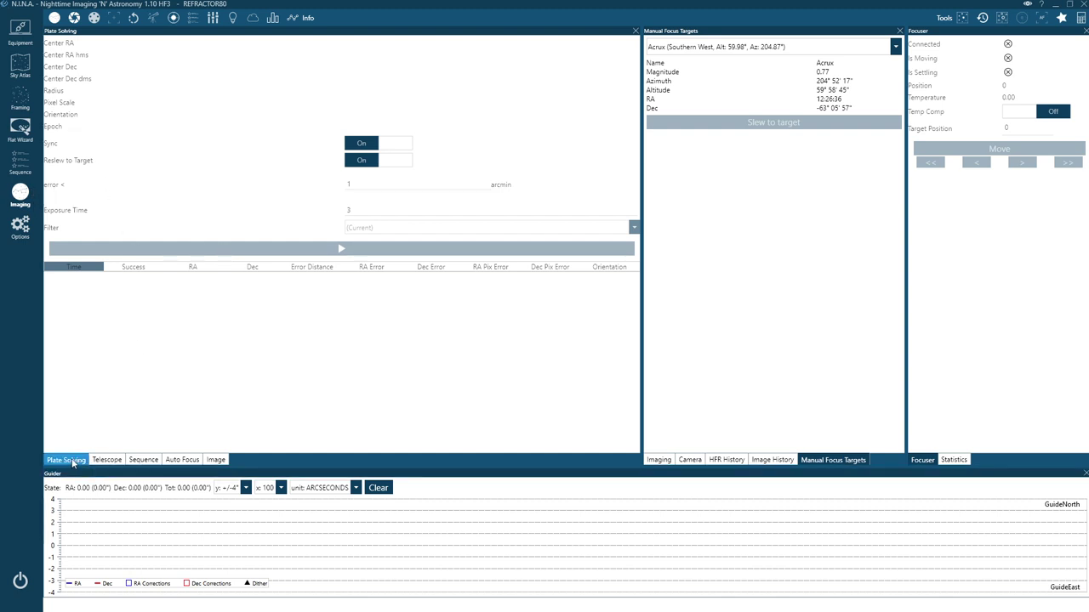
pyautogui.click(18, 65)
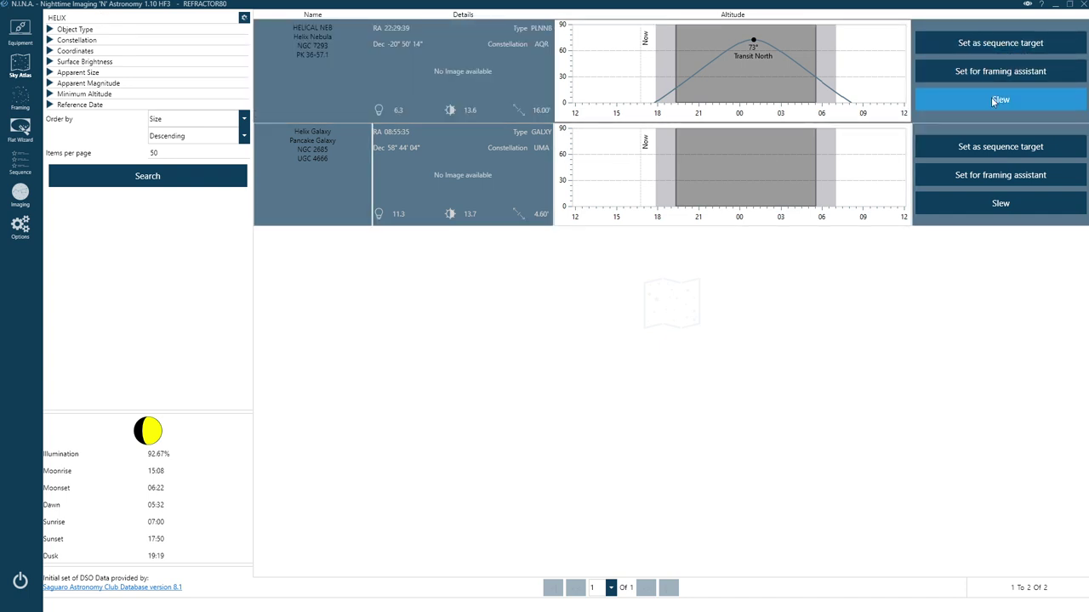
pyautogui.click(20, 195)
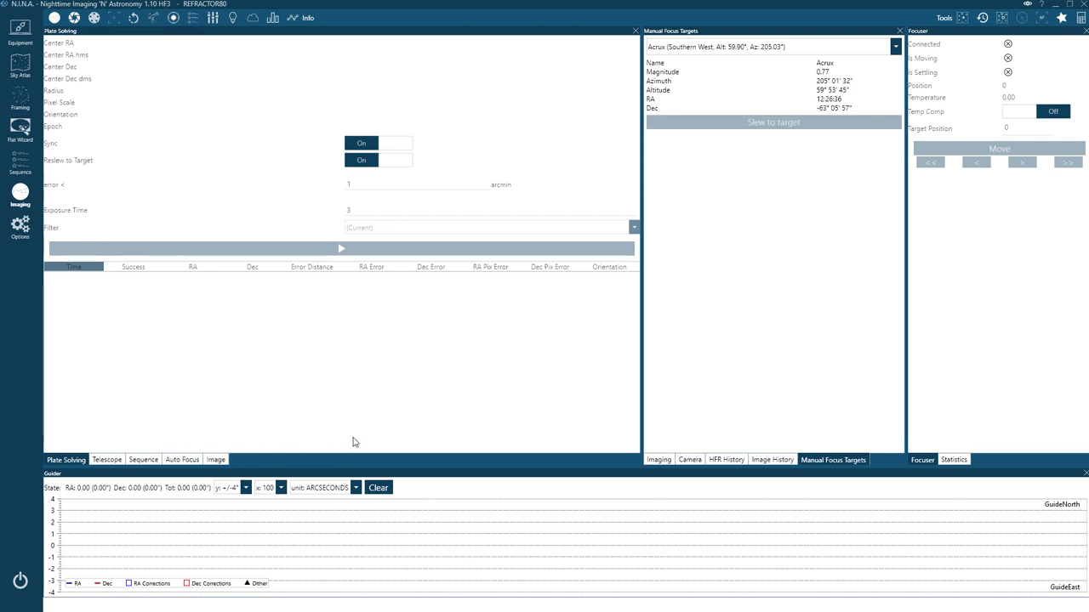
pyautogui.click(215, 461)
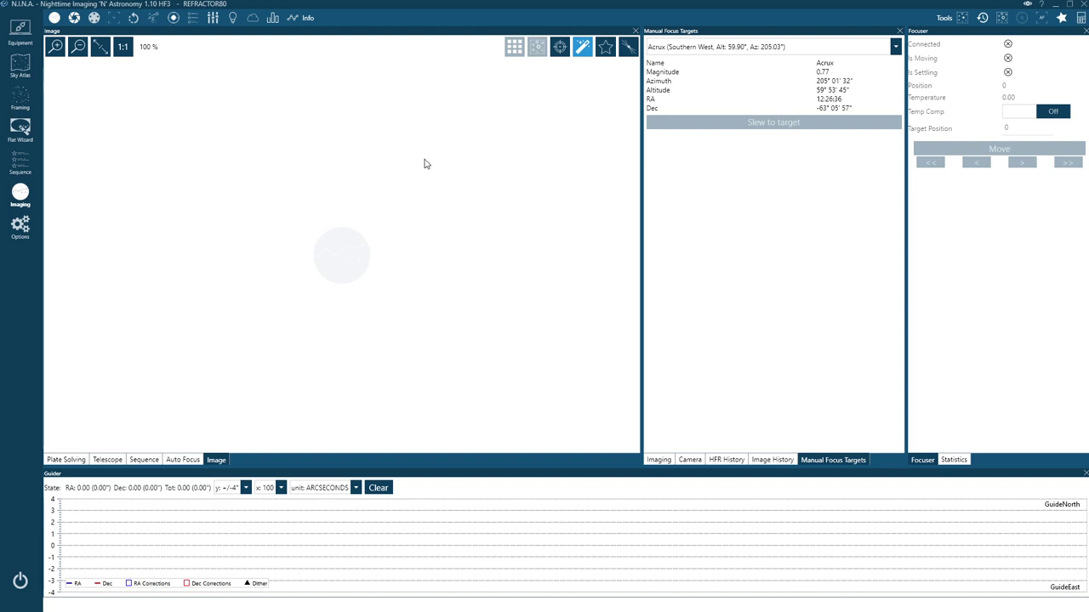
# Check the HFR History graph, the image view's star detection option and the Image History pane
pyautogui.click(661, 460)
pyautogui.click(723, 461)
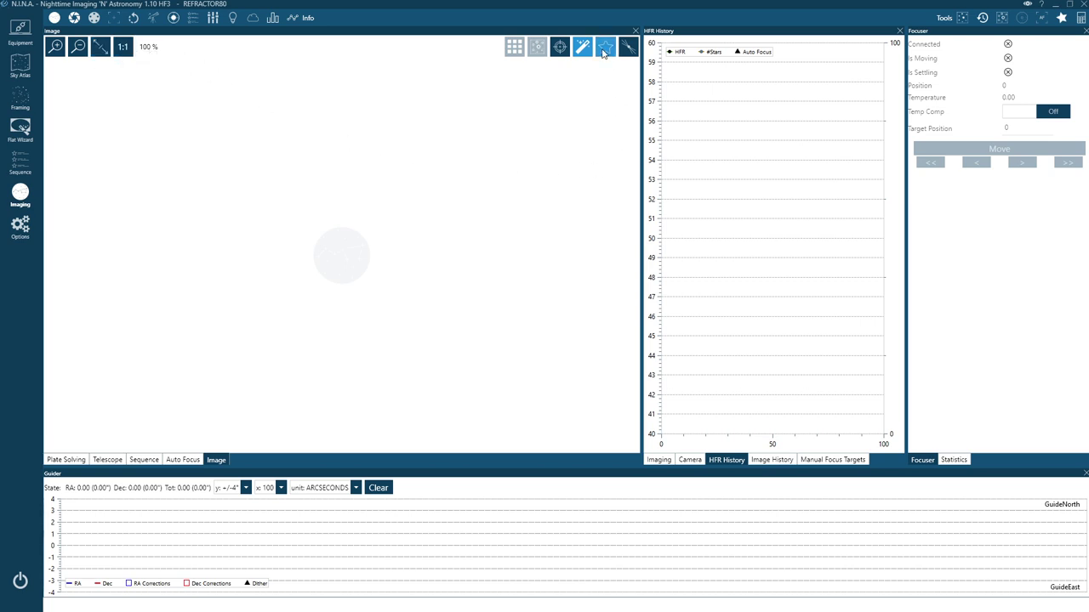
pyautogui.click(652, 32)
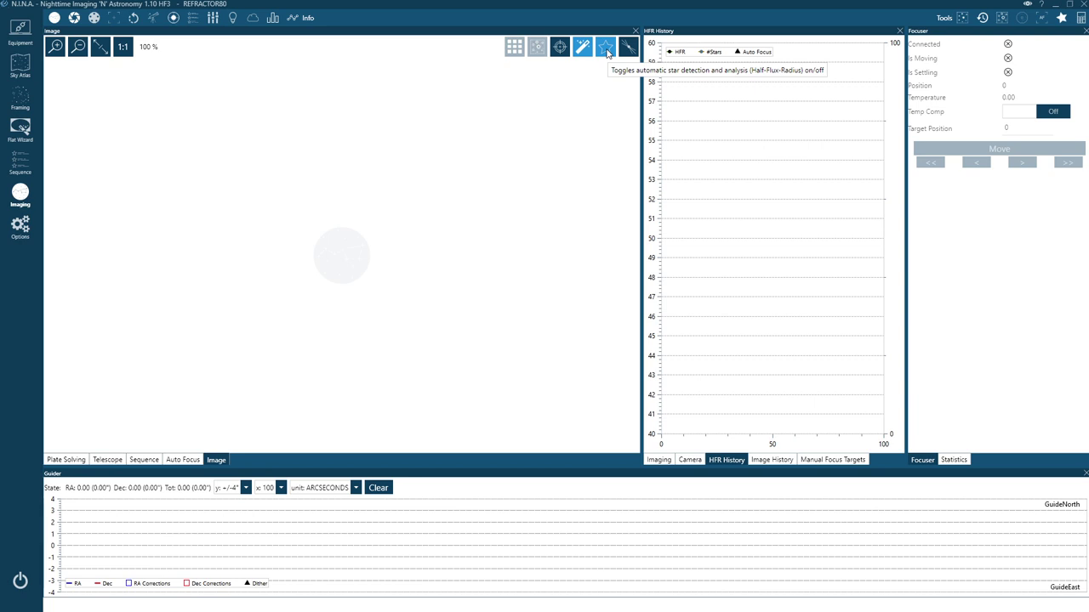
pyautogui.moveTo(721, 255)
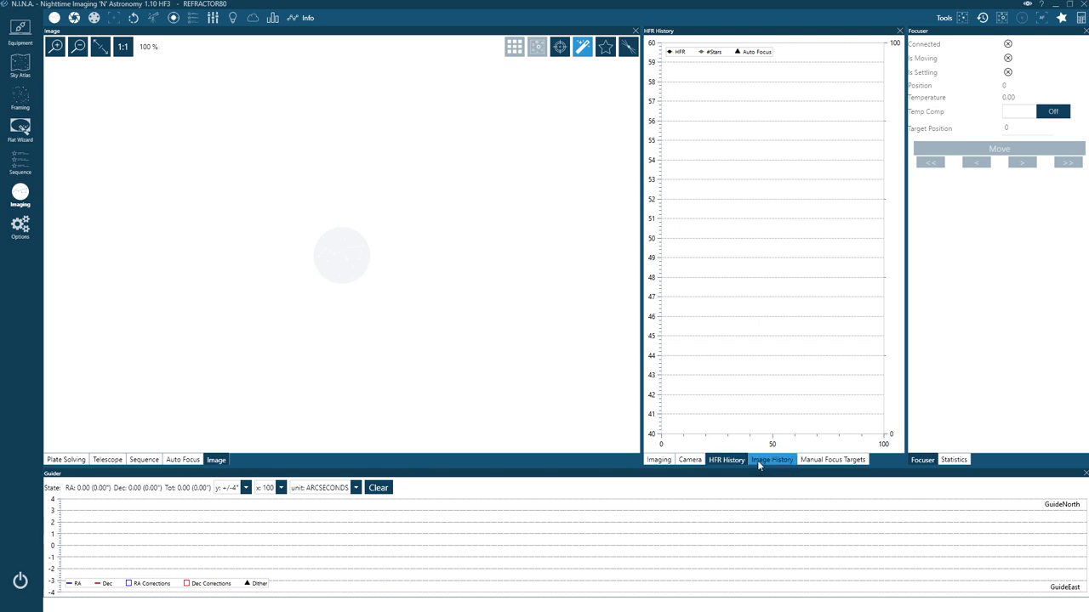
pyautogui.click(764, 462)
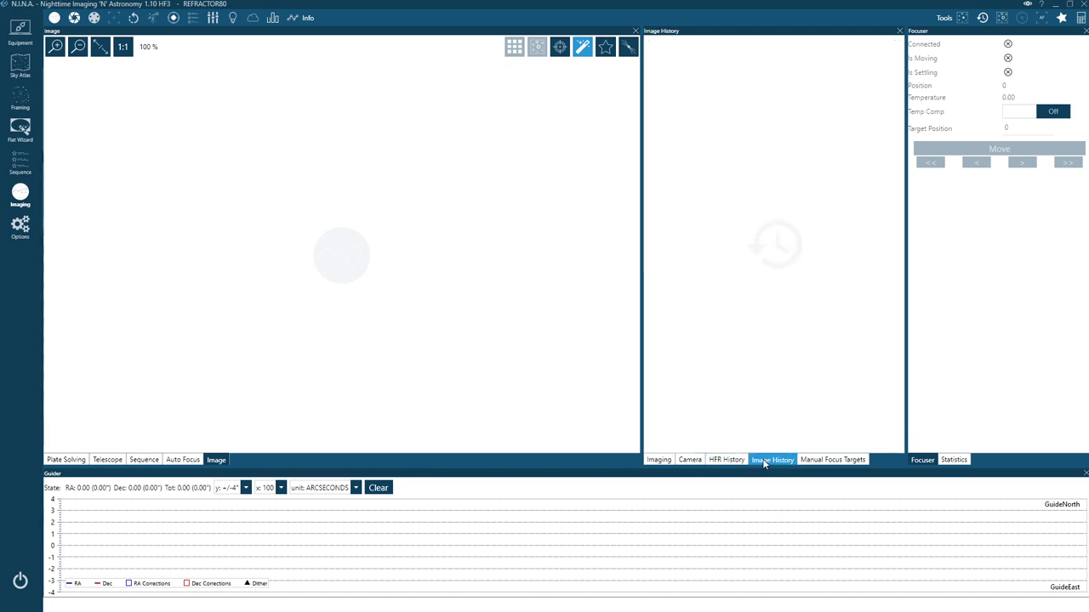
pyautogui.click(728, 460)
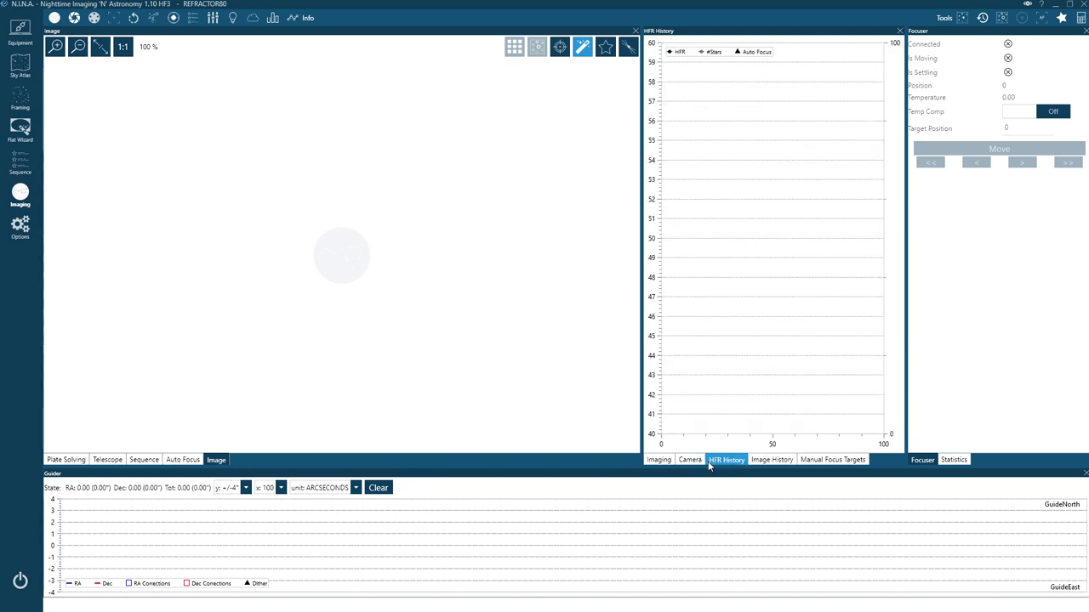
# Examine the Camera, Statistics, Auto Focus and Sequence panes on the imaging page
pyautogui.click(689, 460)
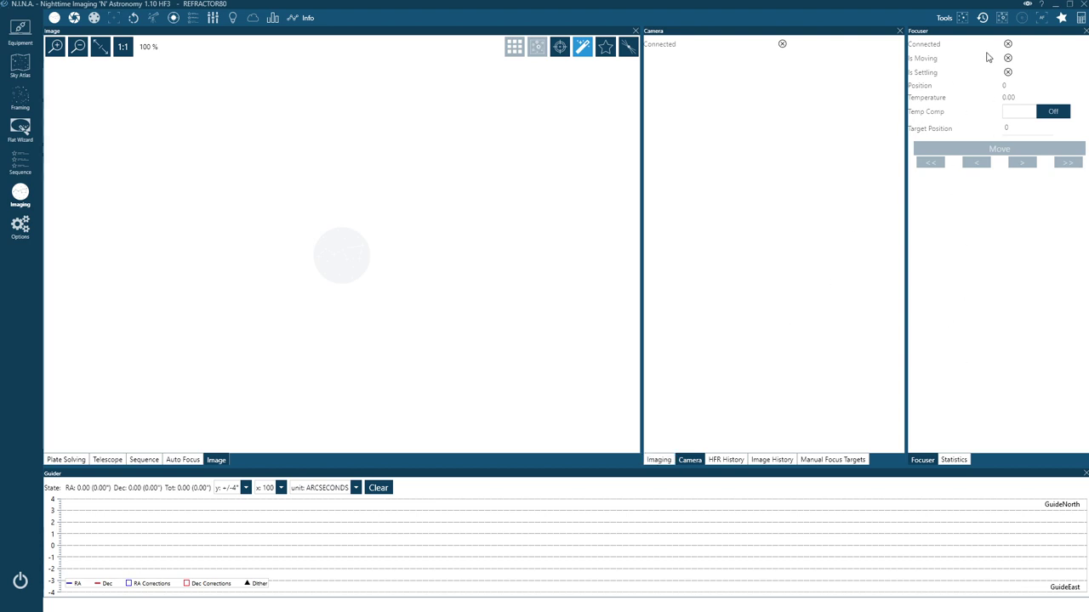
pyautogui.click(953, 459)
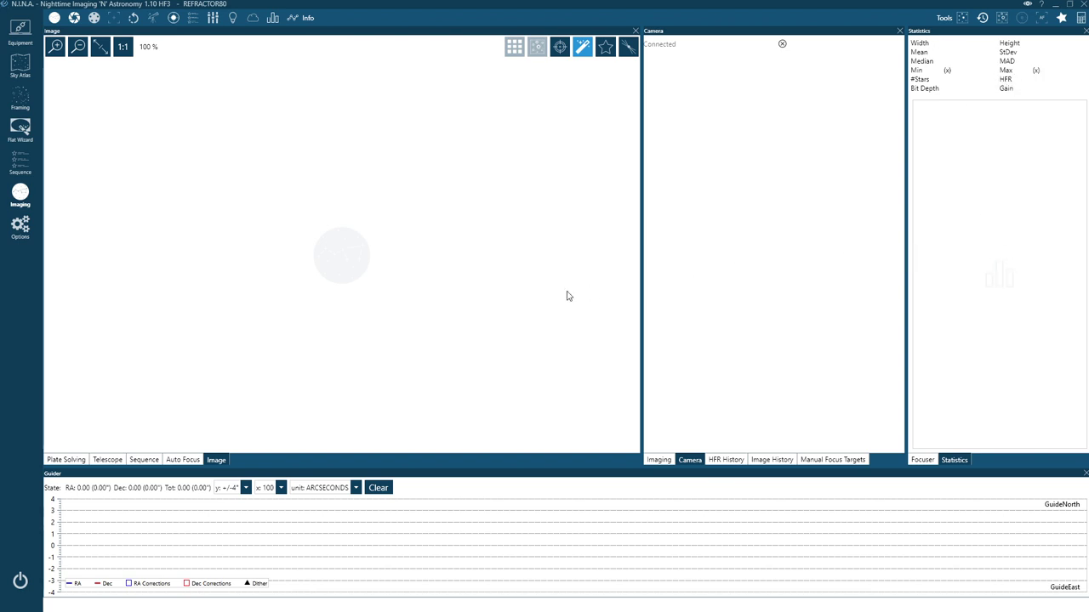
pyautogui.click(182, 459)
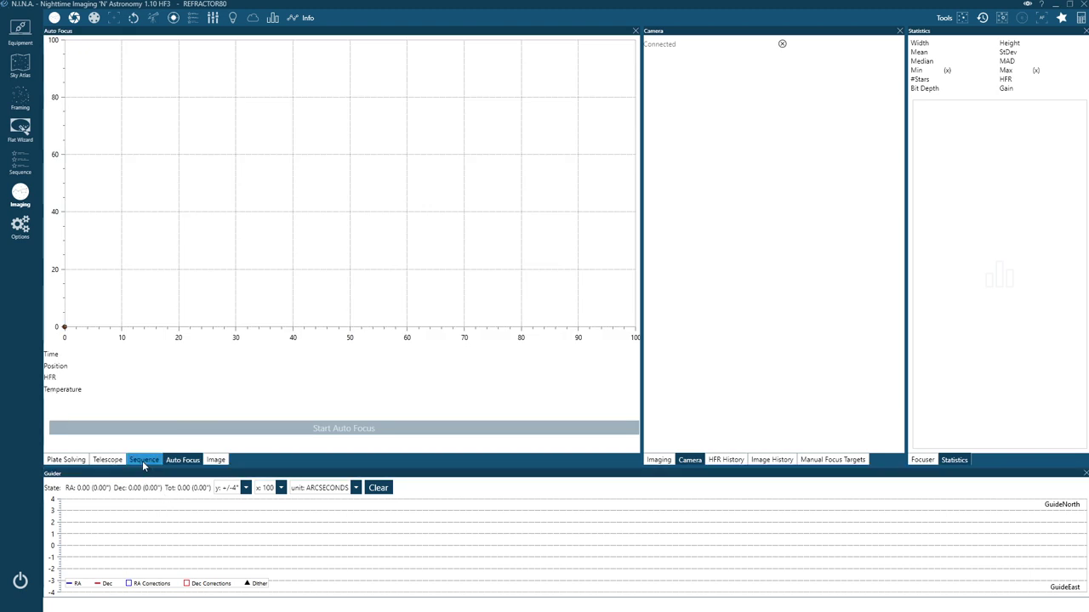
pyautogui.click(142, 460)
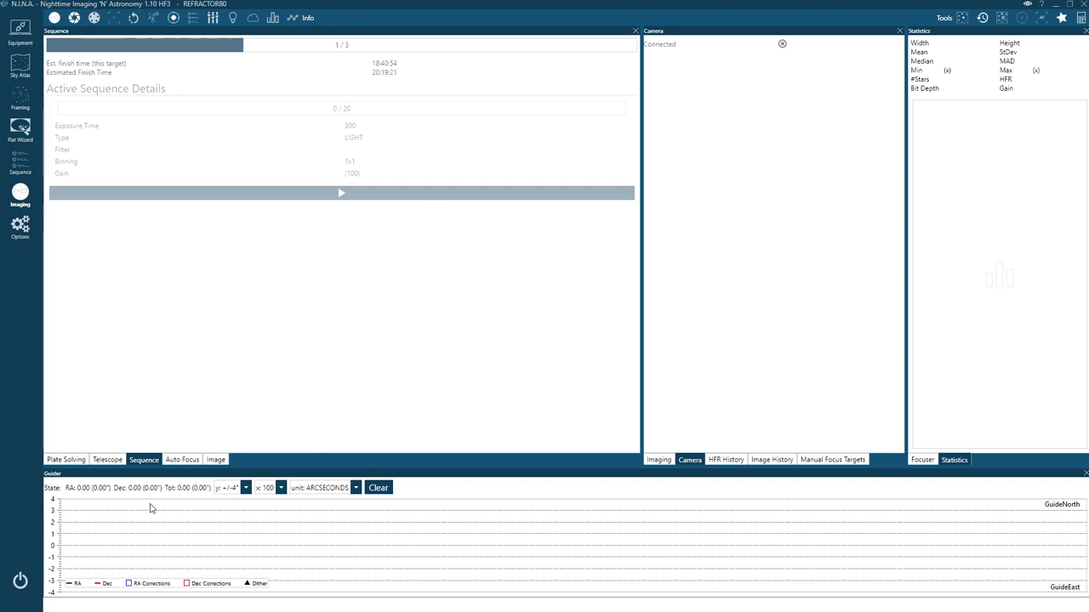
# Hide and restore the Guider pane, docking it as a low full-width strip beneath the other panes
pyautogui.click(175, 19)
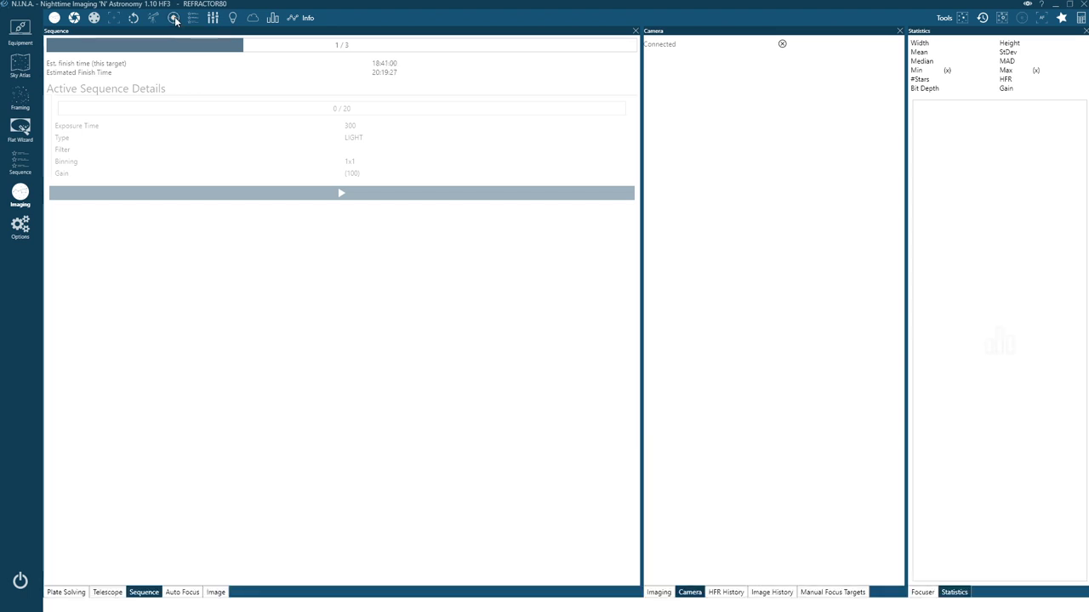
pyautogui.click(175, 19)
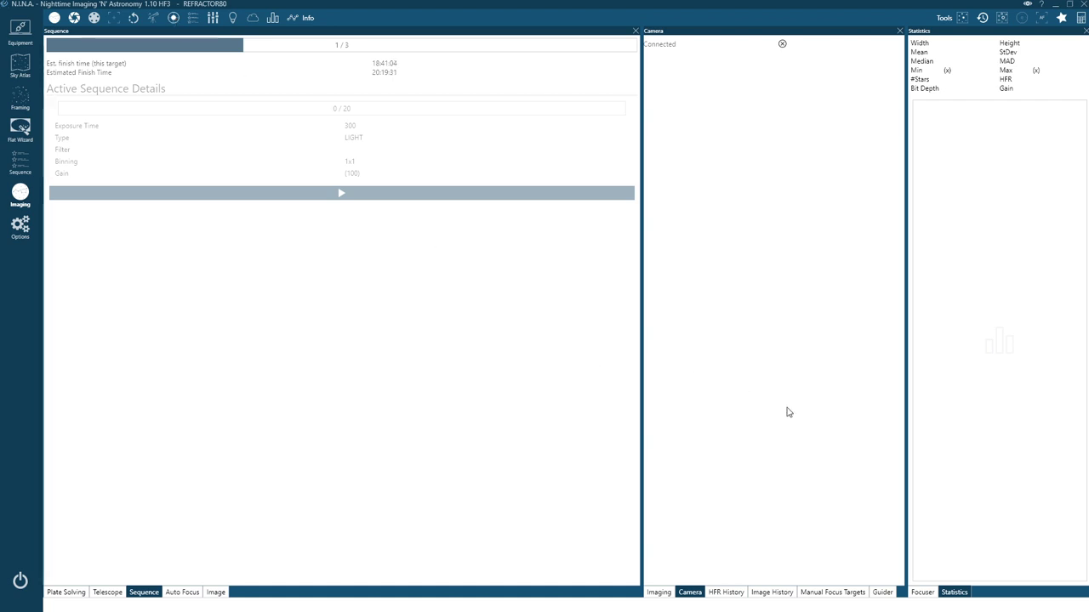
pyautogui.click(882, 592)
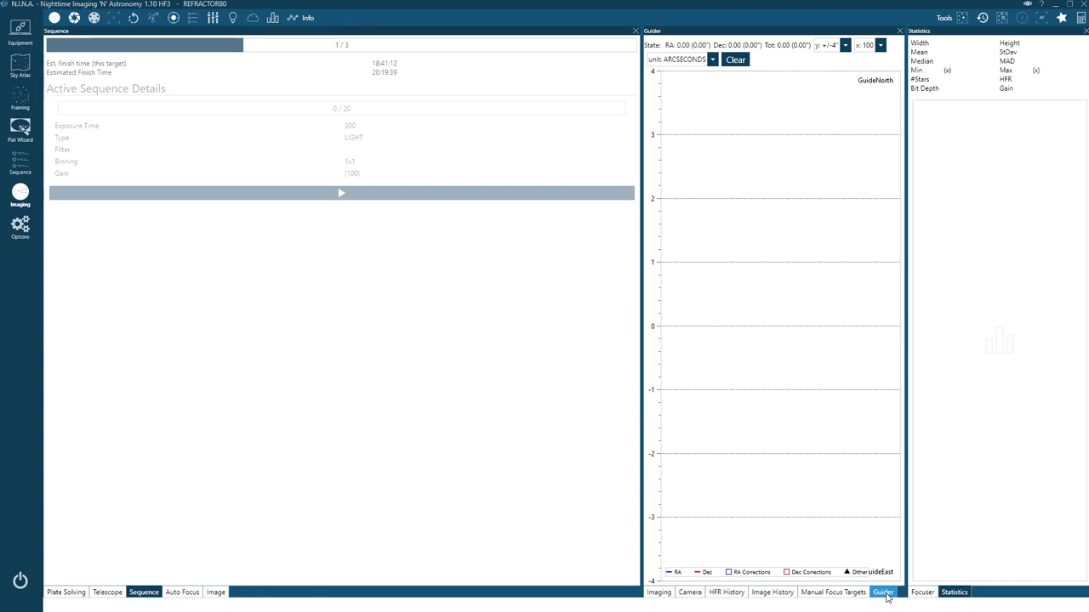
pyautogui.moveTo(884, 595); pyautogui.dragTo(566, 590)
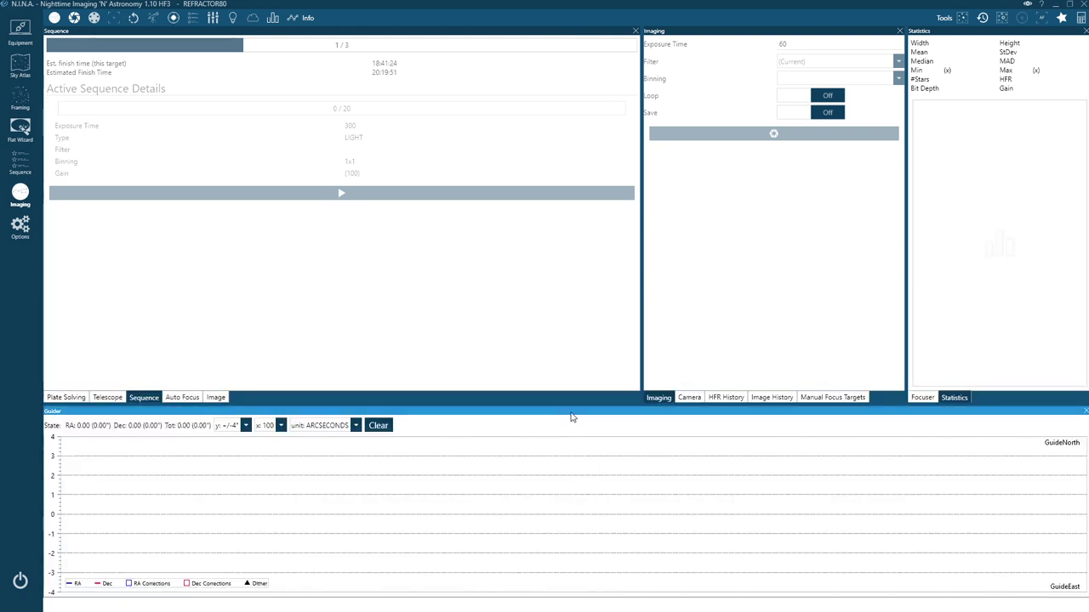
pyautogui.moveTo(566, 404); pyautogui.dragTo(564, 489)
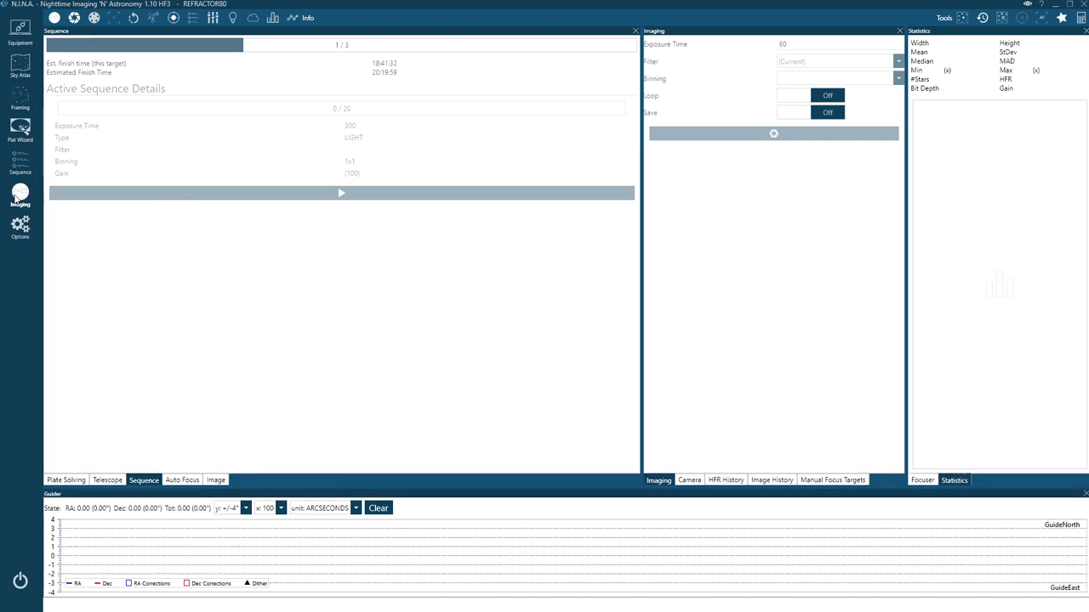
# View the general options with the profiles and color schemas, and return to the imaging page
pyautogui.click(20, 227)
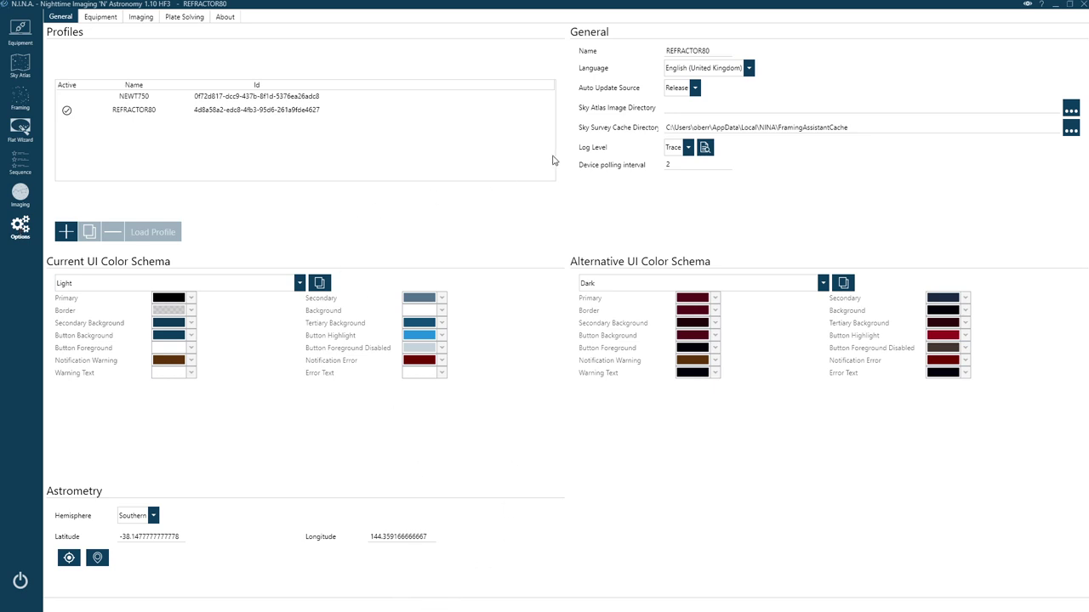
pyautogui.click(21, 196)
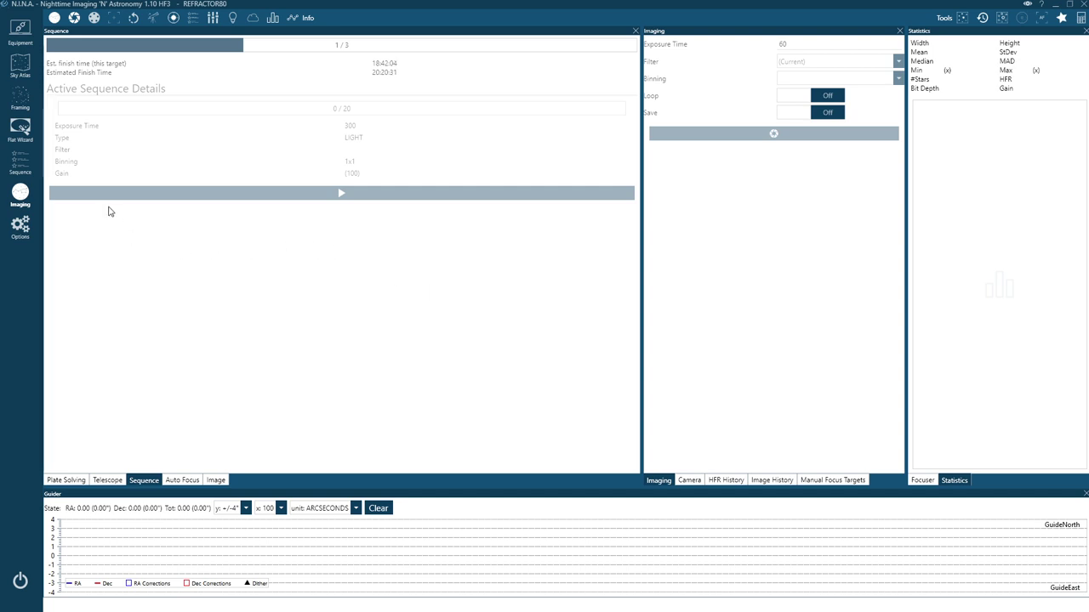
# Examine the Flat Wizard's settings, including the number of flats to take
pyautogui.click(20, 164)
pyautogui.click(20, 130)
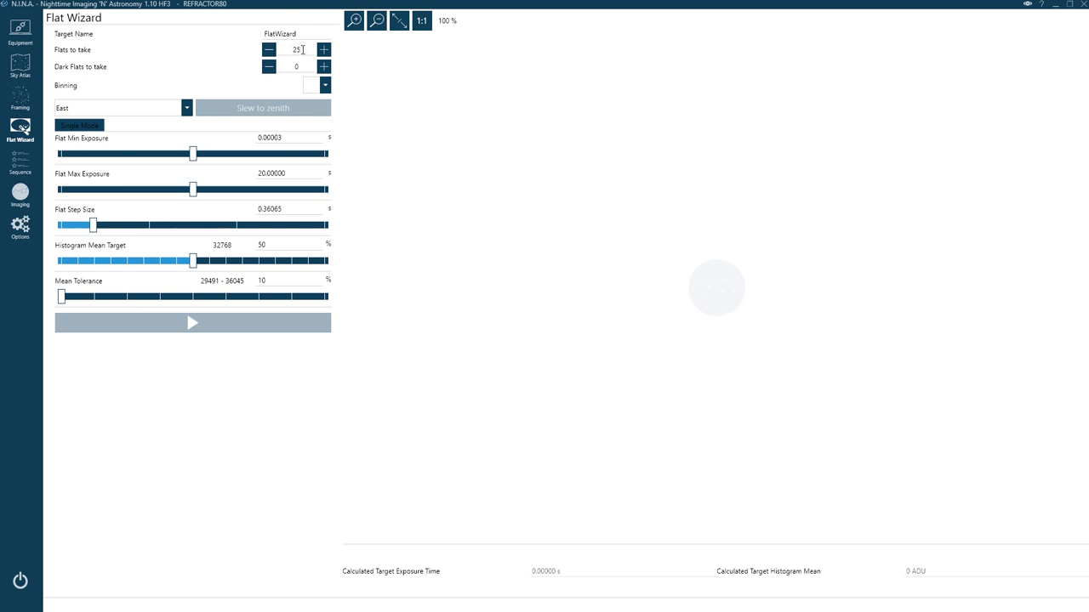
pyautogui.doubleClick(295, 48)
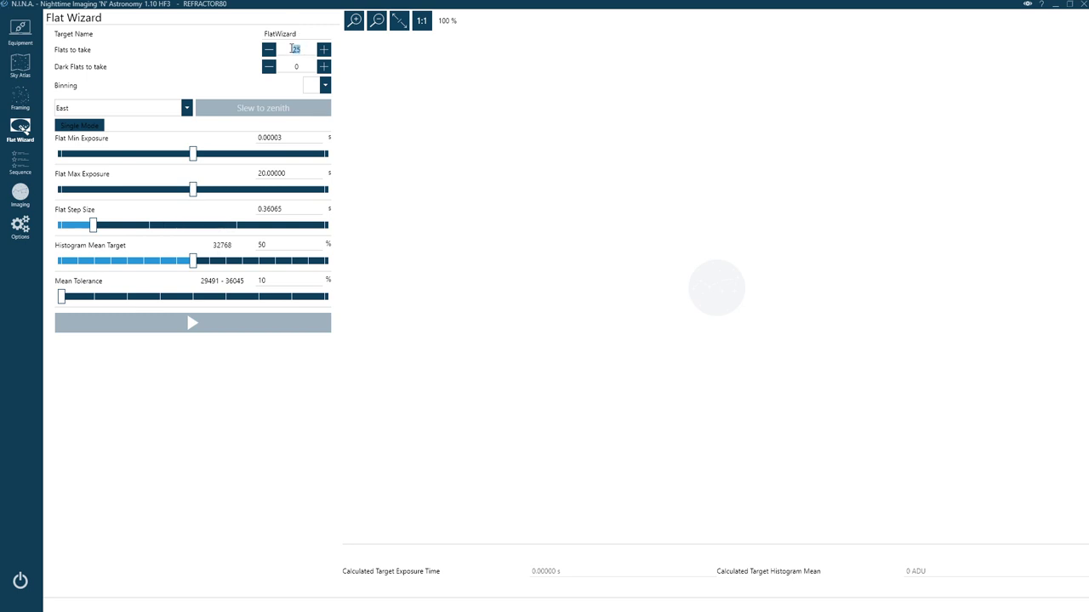
# Revisit the sequence and imaging pages, and check the frame types available for the first exposure row of the HELICAL NEB target
pyautogui.click(20, 163)
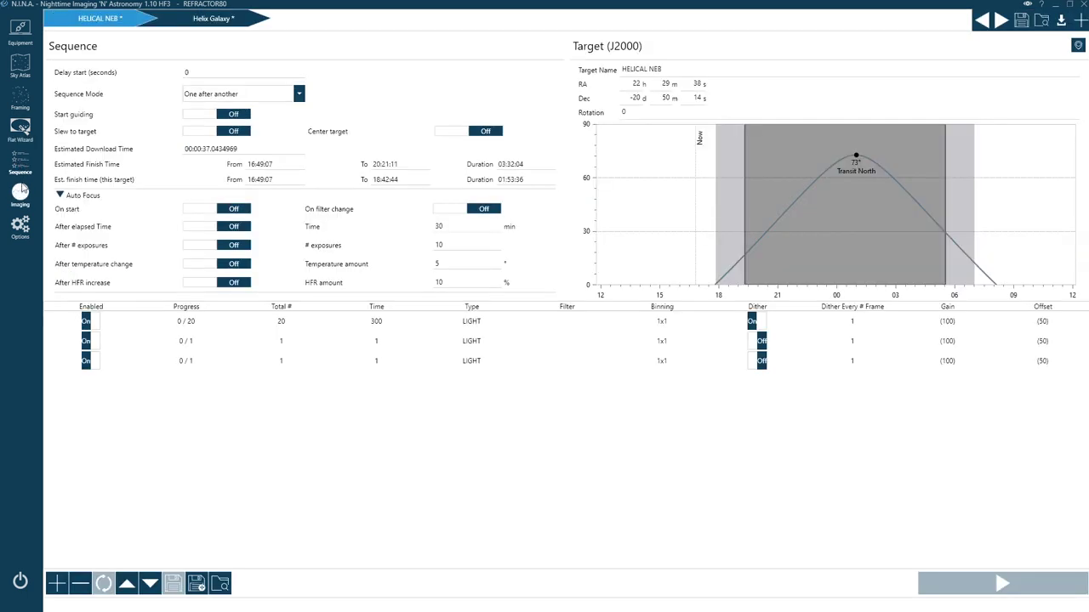
pyautogui.click(22, 192)
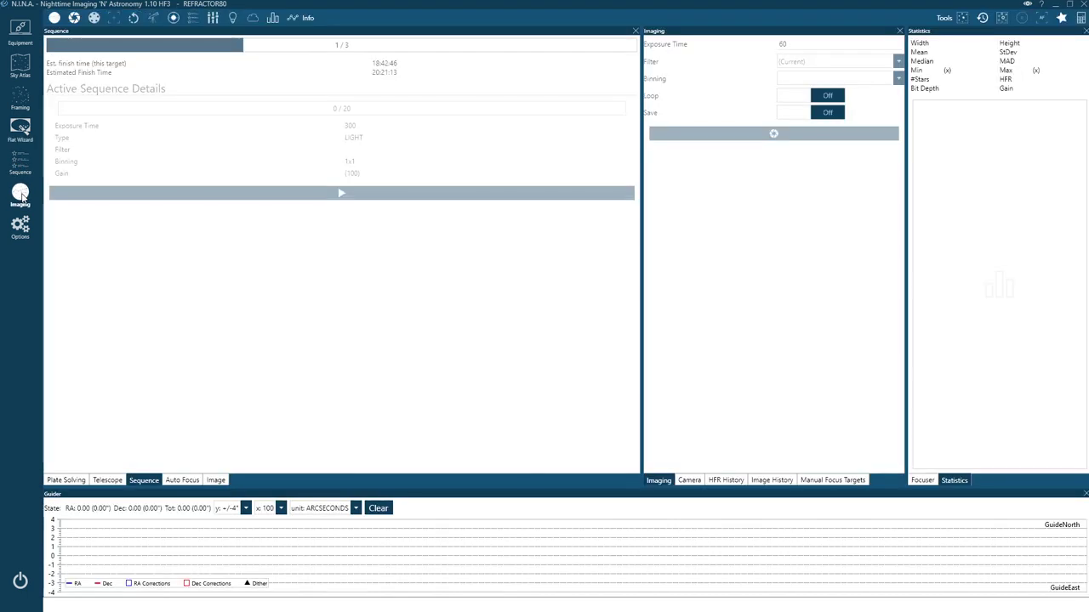
pyautogui.click(16, 166)
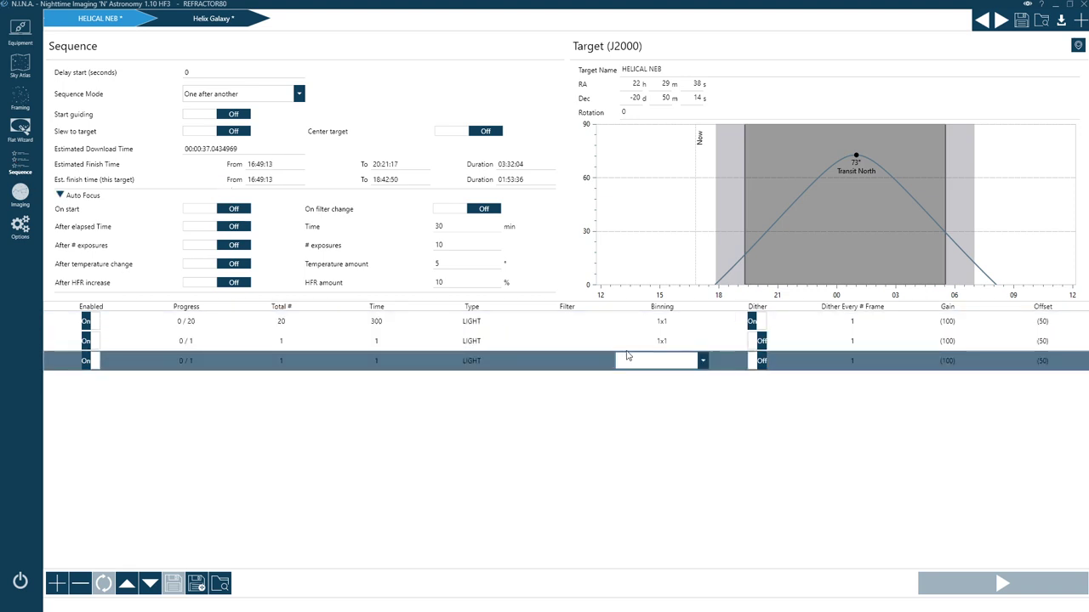
pyautogui.click(513, 323)
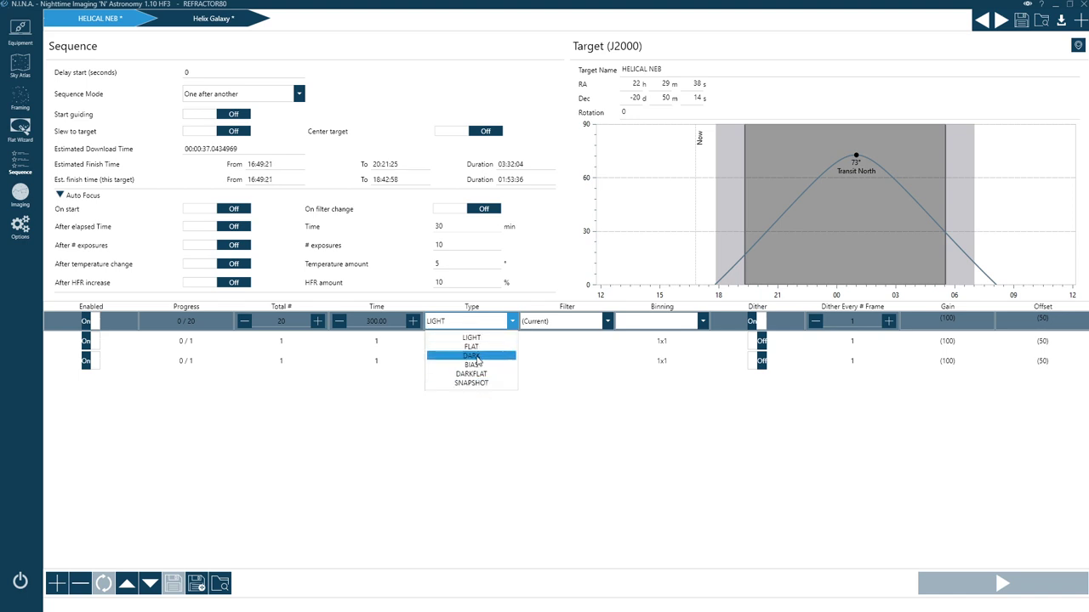
pyautogui.click(458, 453)
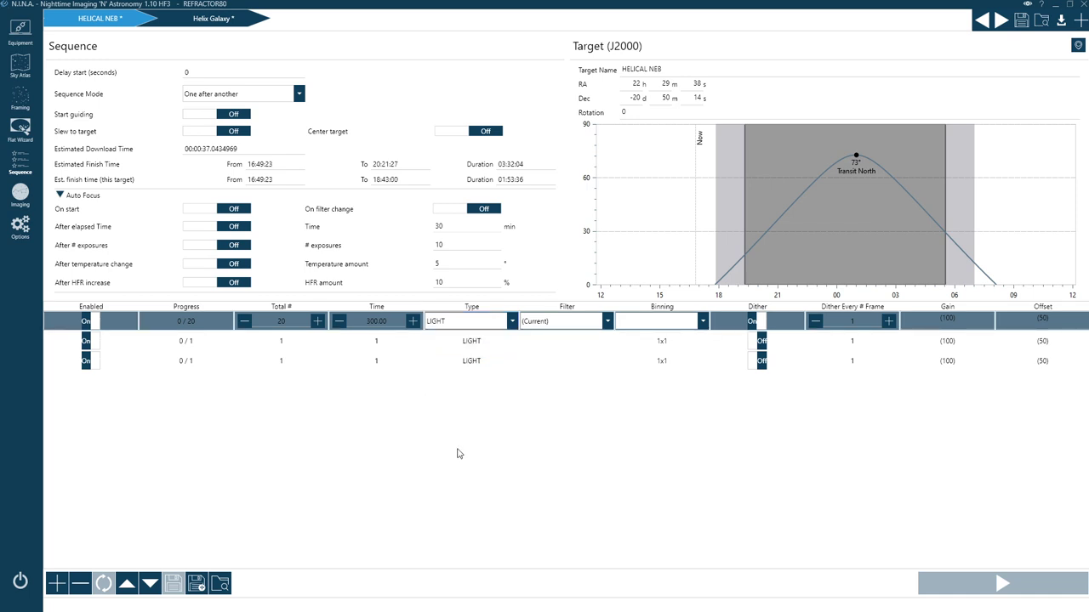
pyautogui.click(184, 359)
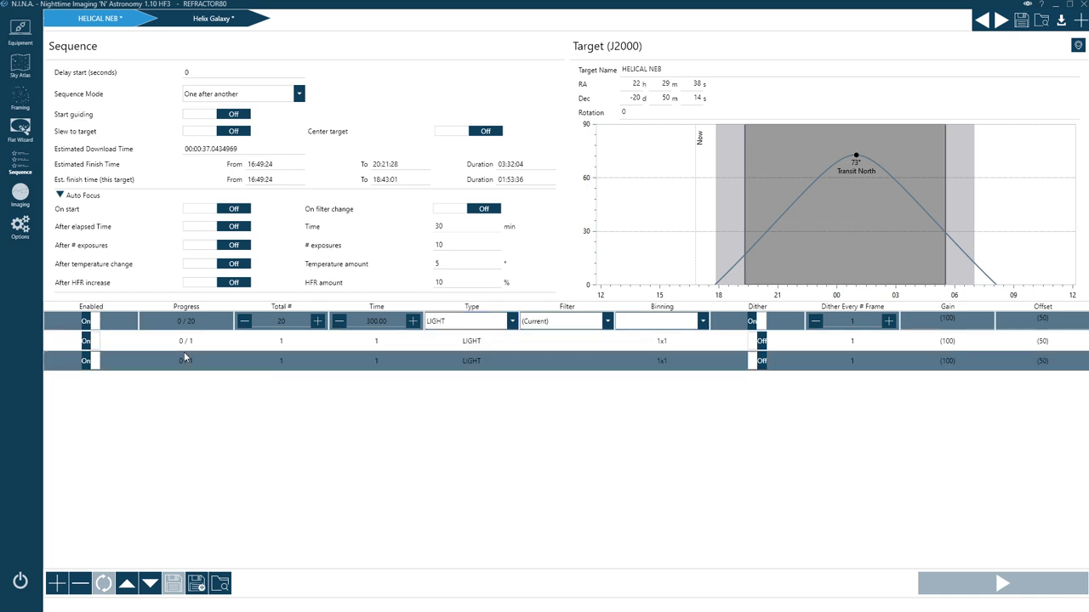
# Review the About, Plate Solving, Imaging, Equipment and General options, including the NEWT750 profile, and return to the equipment page
pyautogui.click(25, 231)
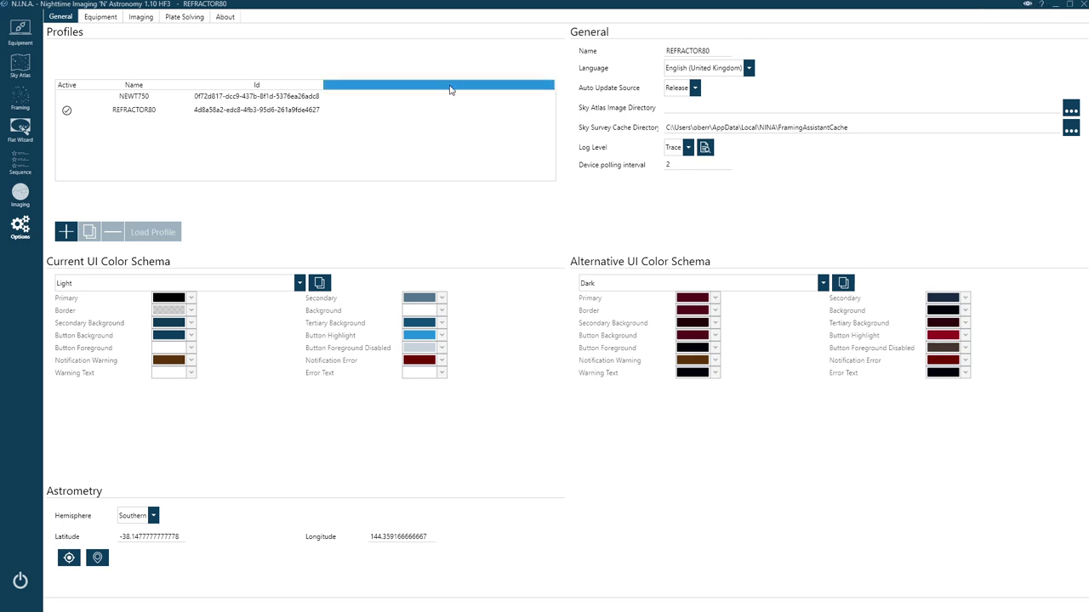
pyautogui.click(230, 18)
pyautogui.click(185, 18)
pyautogui.click(141, 17)
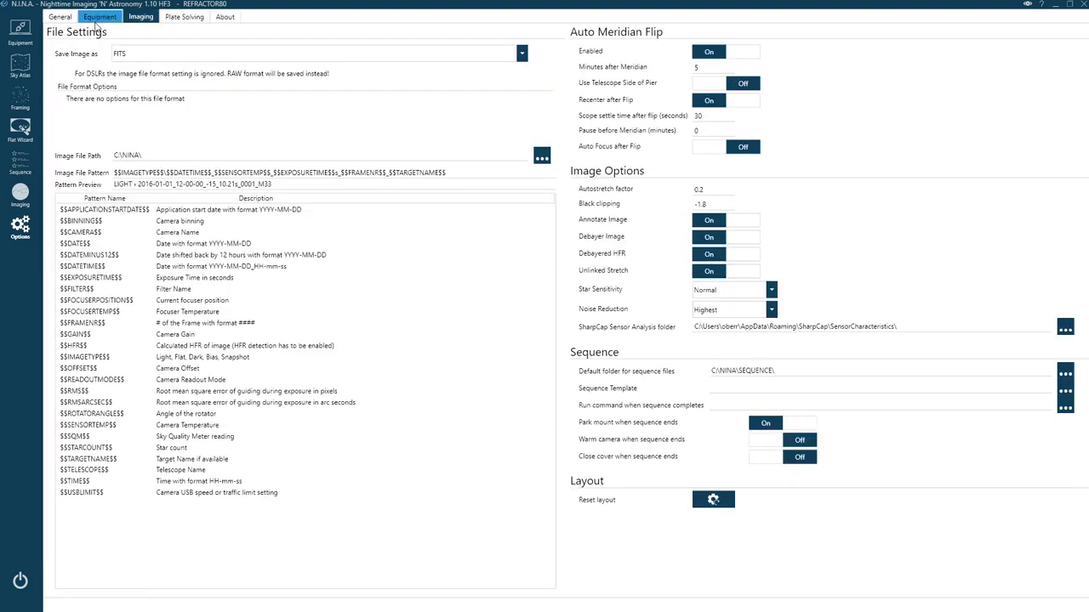
pyautogui.click(100, 17)
pyautogui.click(60, 17)
pyautogui.click(133, 96)
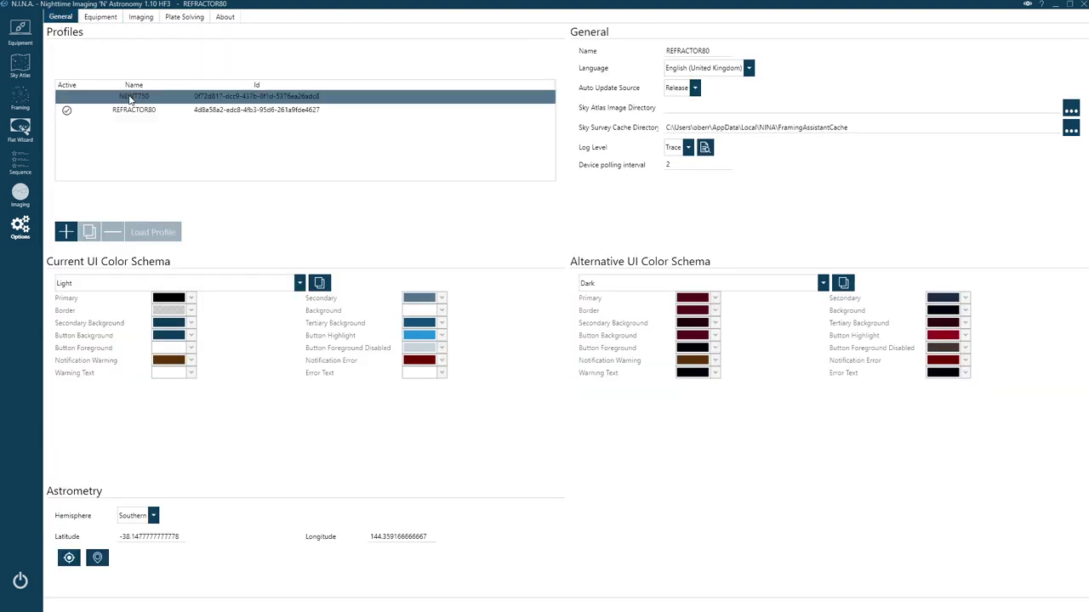
pyautogui.click(19, 32)
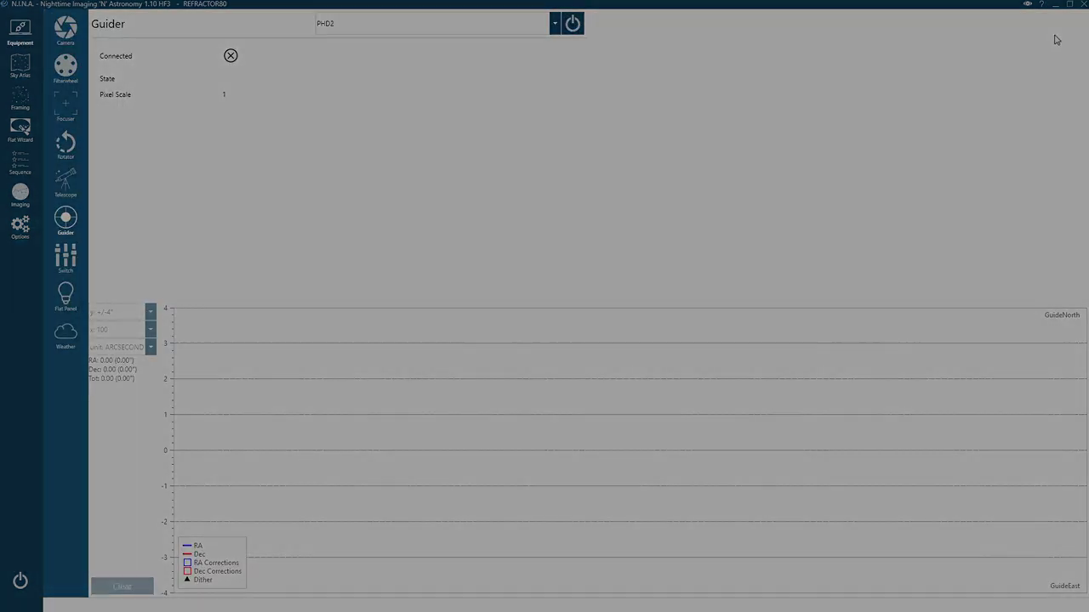